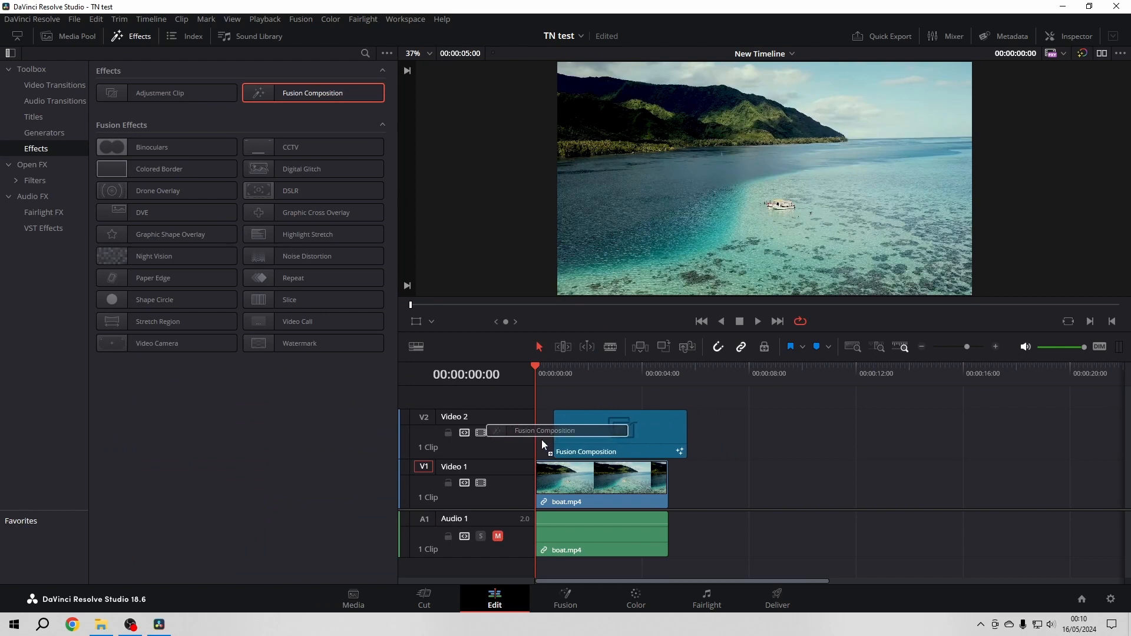
# Step: Open the composition in the Fusion page and add a Text+ node connected to MediaOut1
pyautogui.click(126, 37)
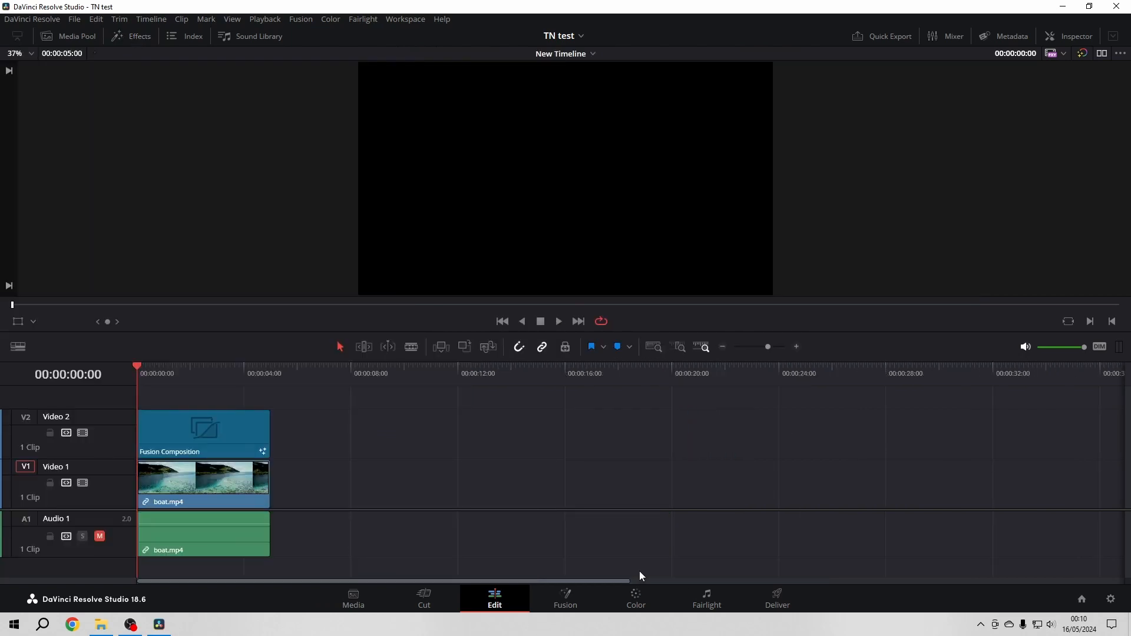
pyautogui.click(575, 599)
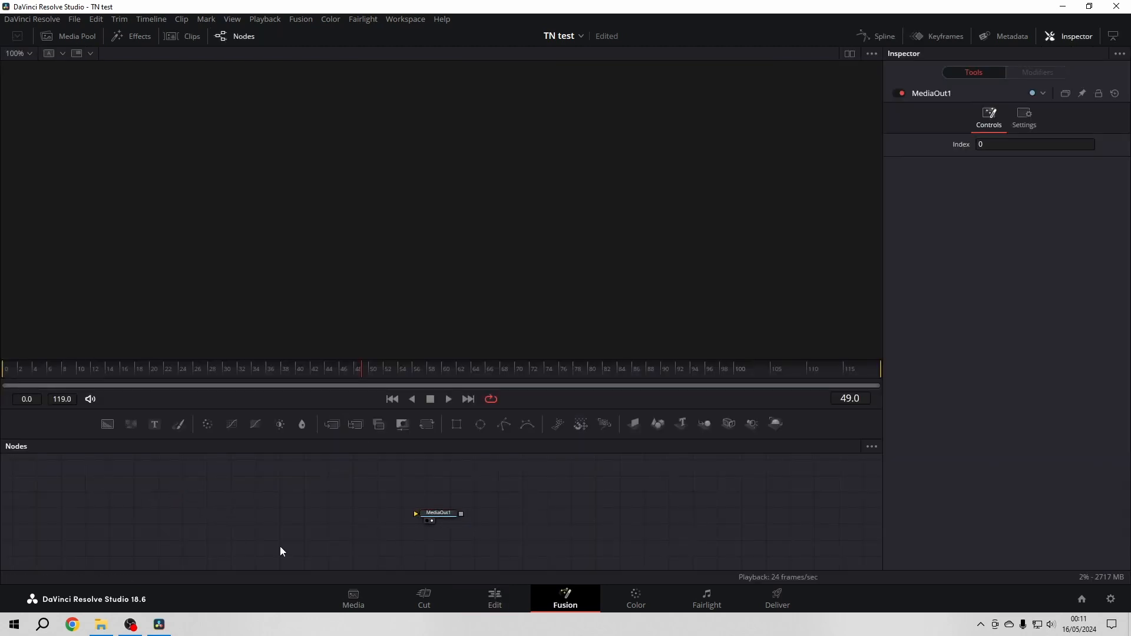
pyautogui.hotkey('shift', 'space')
pyautogui.write('Text+')
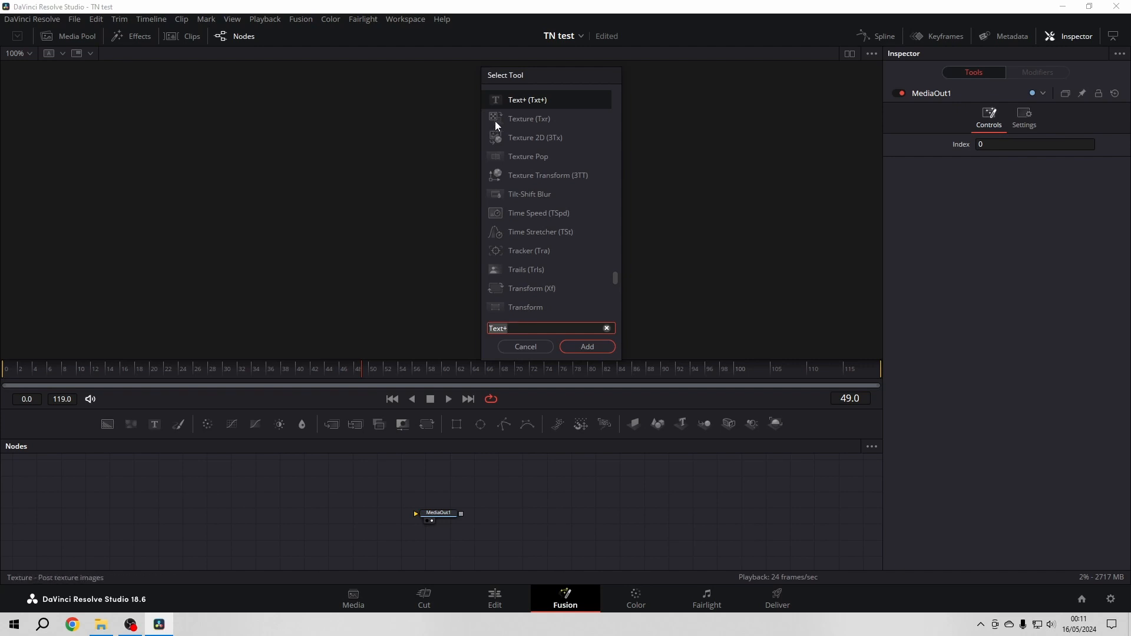
pyautogui.click(593, 348)
pyautogui.moveTo(410, 510); pyautogui.dragTo(417, 518)
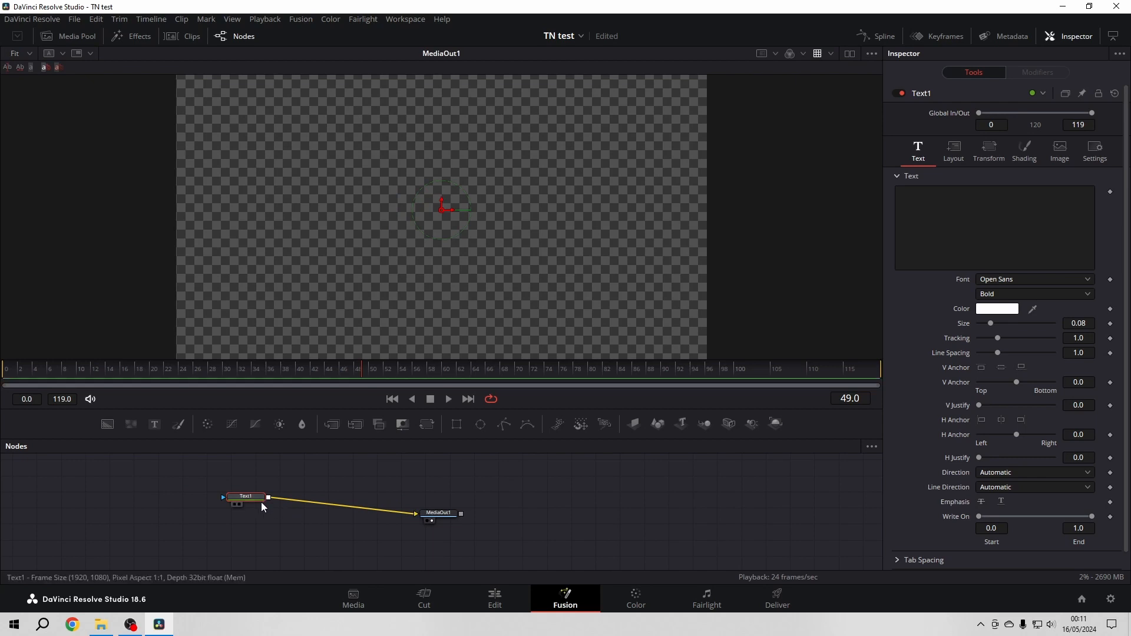
pyautogui.moveTo(260, 502); pyautogui.dragTo(293, 514)
pyautogui.scroll(2, 835, 506)
pyautogui.scroll(-3, 754, 512)
pyautogui.scroll(1, 706, 510)
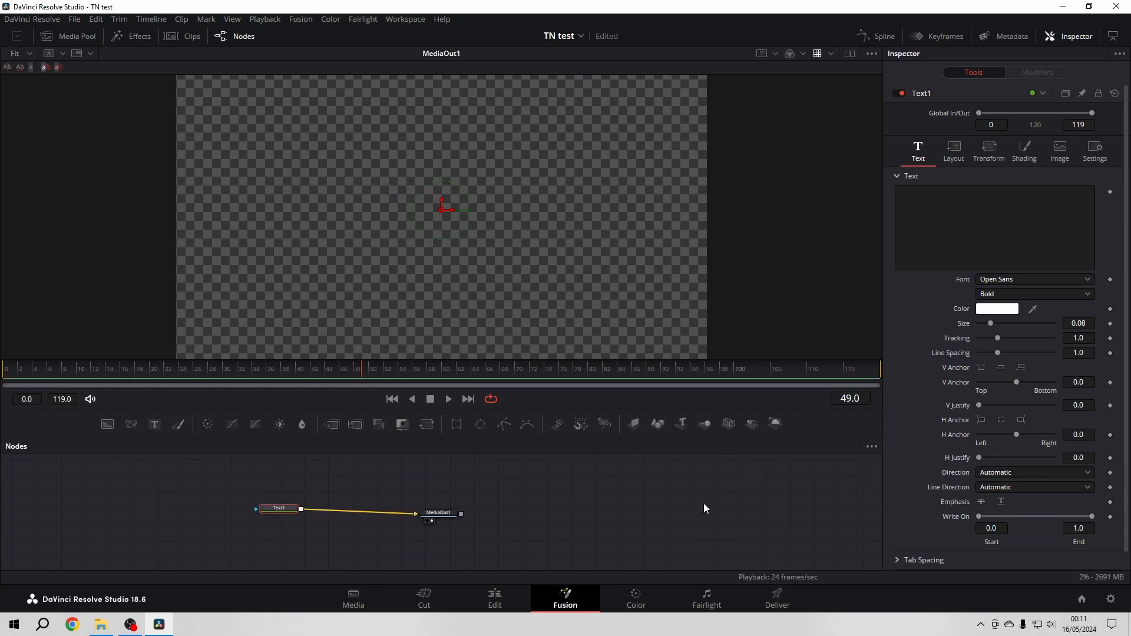
# Step: Start a custom control for the Text1 node with CashCounter as its name and ID
pyautogui.rightClick(962, 95)
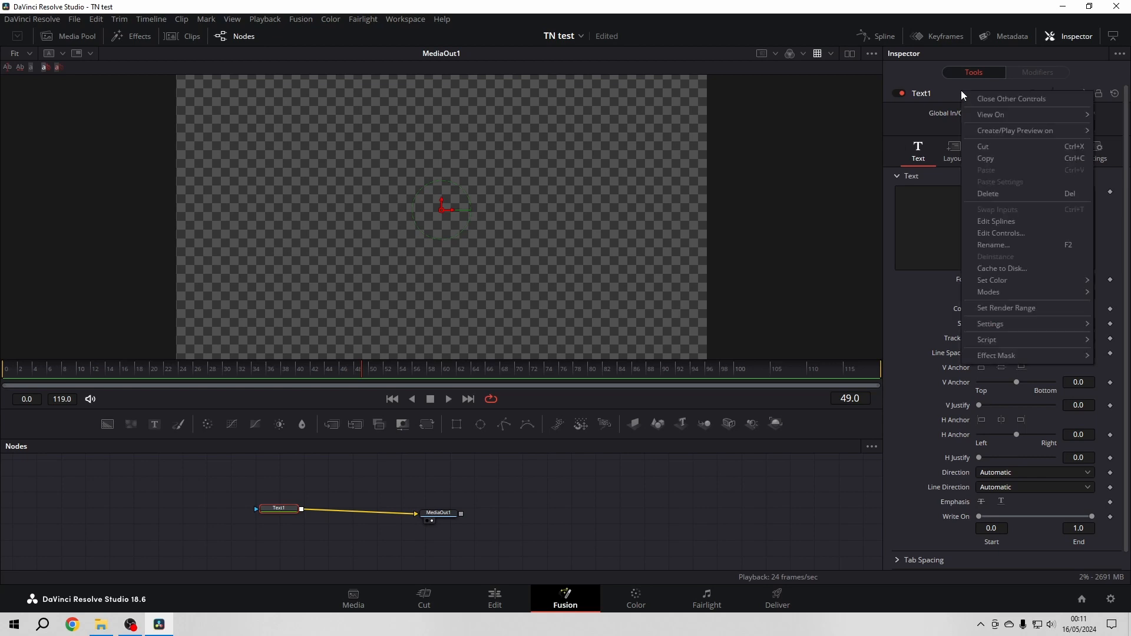
pyautogui.click(1007, 234)
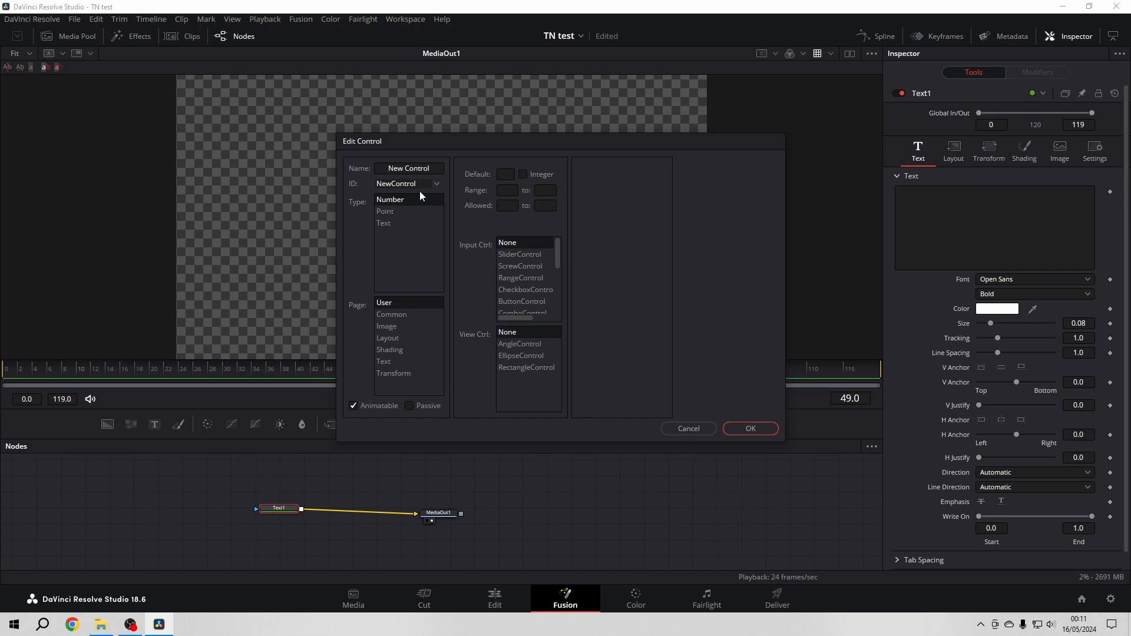
pyautogui.doubleClick(432, 170)
pyautogui.click(380, 169)
pyautogui.moveTo(442, 167); pyautogui.dragTo(379, 168)
pyautogui.click(427, 185)
pyautogui.click(430, 224)
pyautogui.click(411, 185)
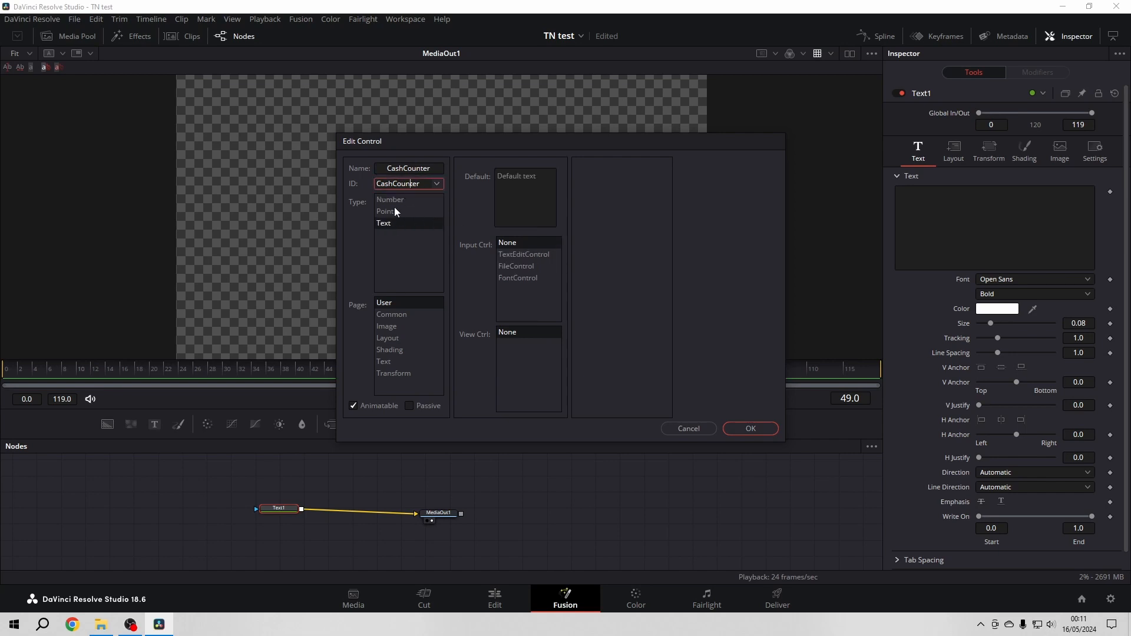
# Step: Define CashCounter as an integer Number on the Text page with range 0 to 1000000 and a SliderControl input, and create it
pyautogui.click(381, 199)
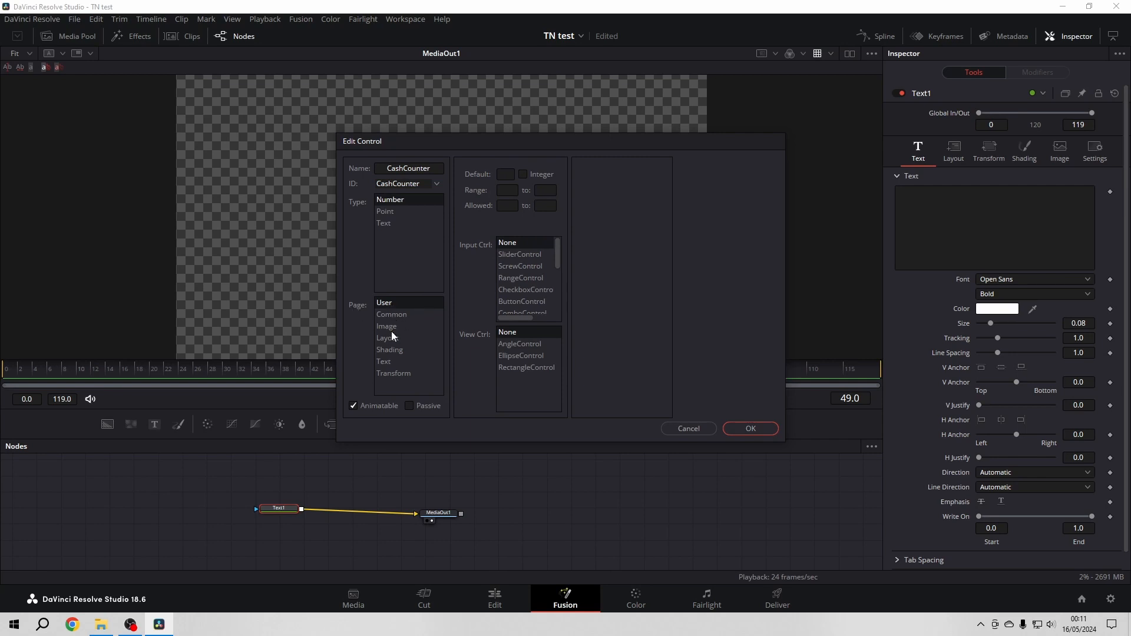
pyautogui.click(386, 363)
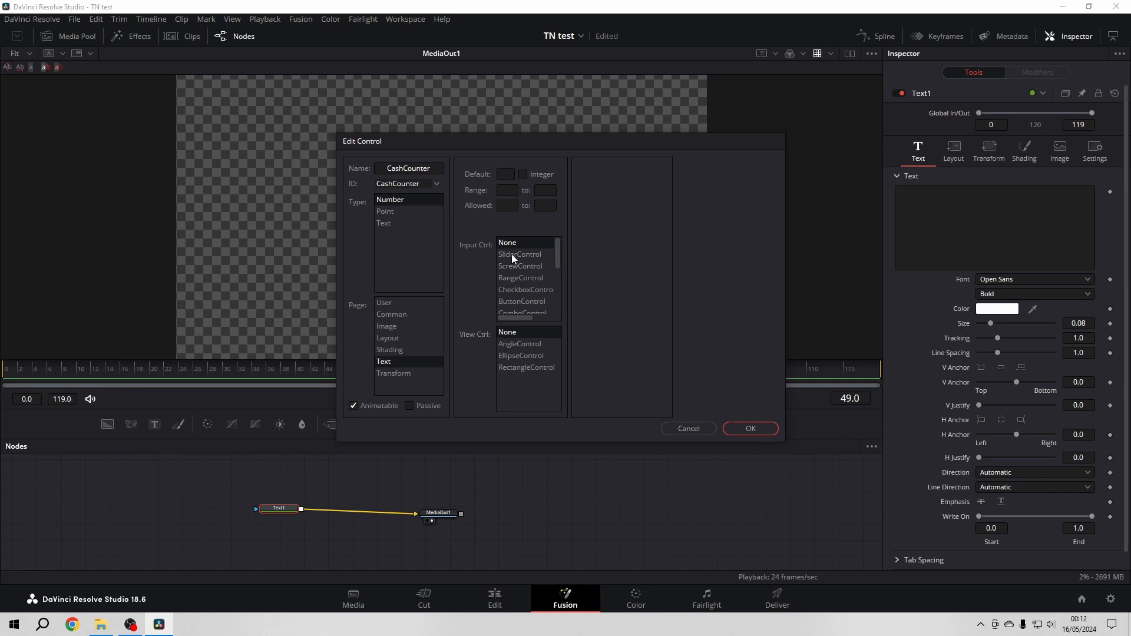
pyautogui.click(507, 190)
pyautogui.click(550, 193)
pyautogui.write('1000')
pyautogui.write('00000')
pyautogui.click(525, 256)
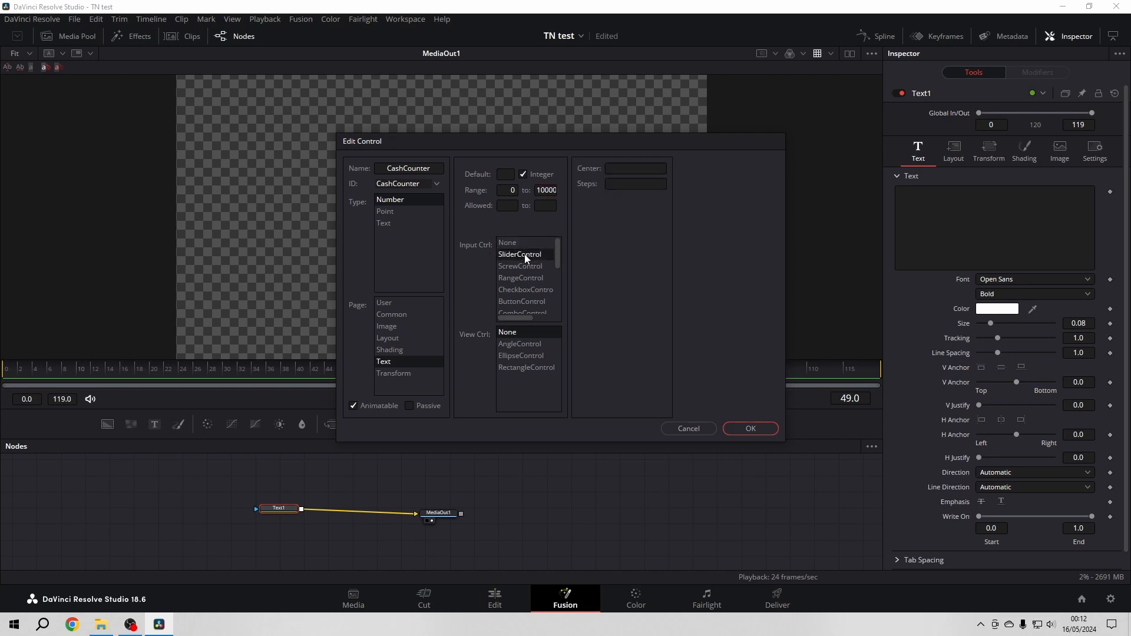
pyautogui.click(750, 428)
# Step: Test the CashCounter slider and return it to 0
pyautogui.scroll(-1, 1013, 350)
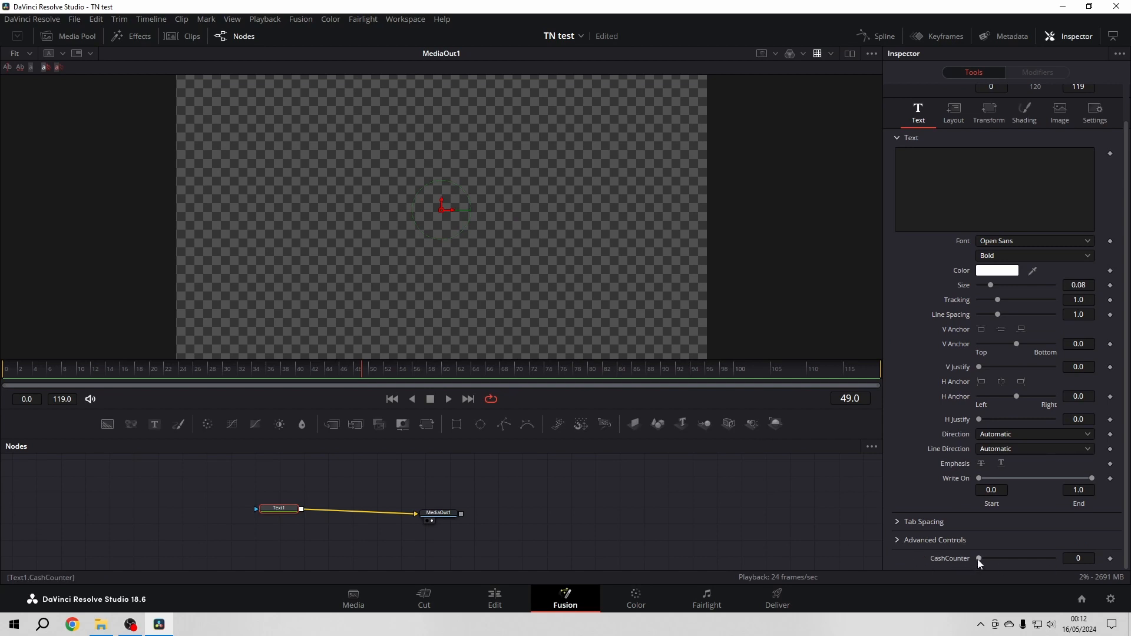
pyautogui.moveTo(978, 560)
pyautogui.mouseDown()
pyautogui.moveTo(1062, 559)
pyautogui.moveTo(957, 557)
pyautogui.mouseUp()
pyautogui.scroll(1, 931, 212)
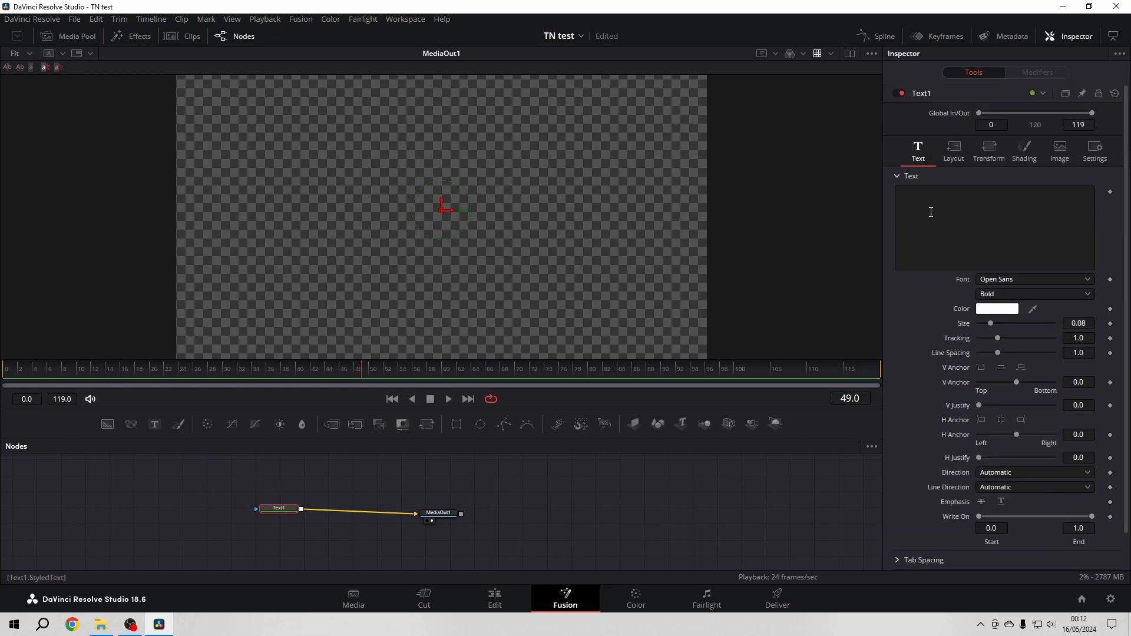
# Step: Drive Text1's text content with the expression Text1.CashCounter
pyautogui.rightClick(925, 204)
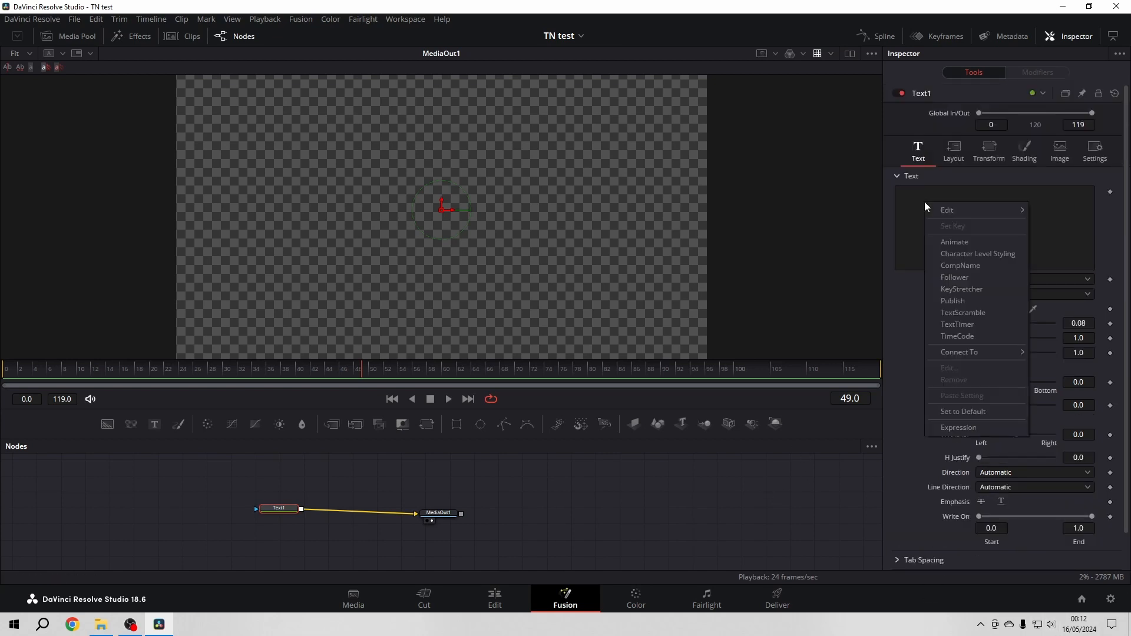
pyautogui.click(962, 427)
pyautogui.click(952, 279)
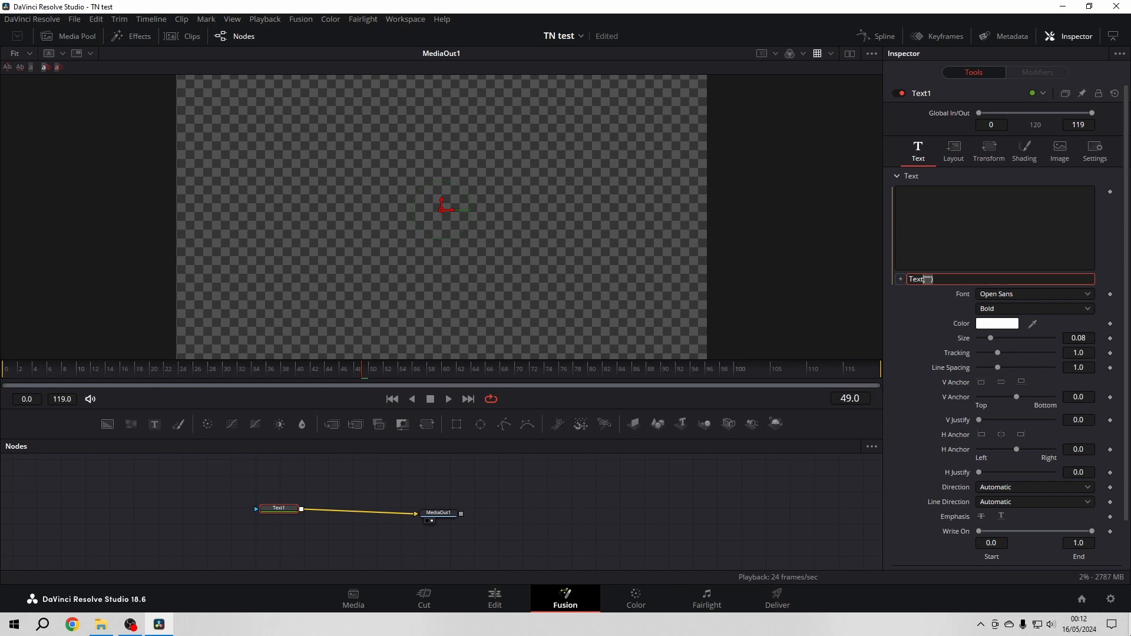
pyautogui.write('1.CashCoun ter')
pyautogui.press('BackSpace')
pyautogui.press('BackSpace')
pyautogui.write('ter')
pyautogui.press('Tab')
# Step: Keyframe CashCounter at 0 on frame 0 and at 1000000 on frame 60
pyautogui.moveTo(7, 372)
pyautogui.mouseDown()
pyautogui.moveTo(29, 372)
pyautogui.moveTo(14, 371)
pyautogui.mouseUp()
pyautogui.moveTo(975, 556)
pyautogui.mouseDown()
pyautogui.moveTo(1066, 561)
pyautogui.moveTo(960, 560)
pyautogui.moveTo(1032, 556)
pyautogui.moveTo(974, 563)
pyautogui.mouseUp()
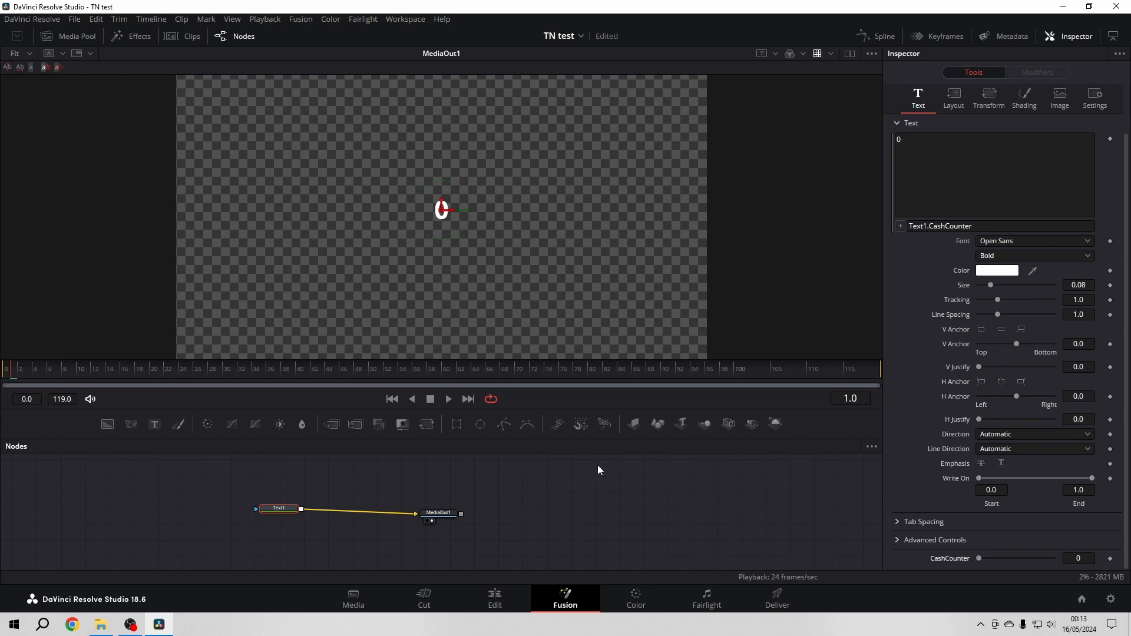
pyautogui.click(392, 399)
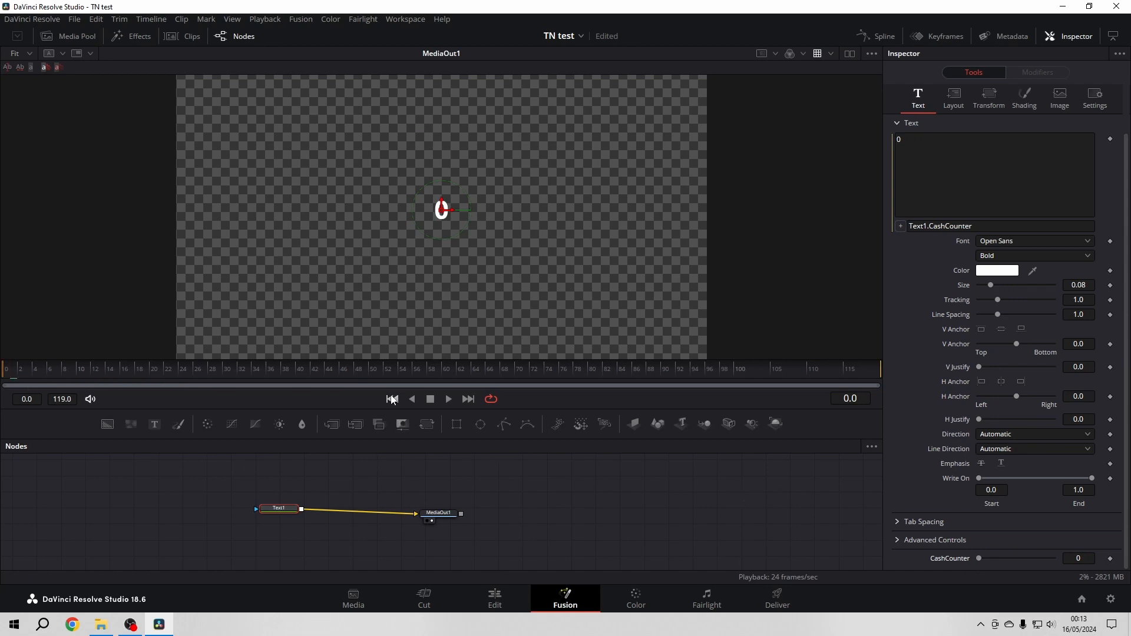
pyautogui.click(1111, 559)
pyautogui.click(49, 372)
pyautogui.moveTo(77, 372); pyautogui.dragTo(445, 374)
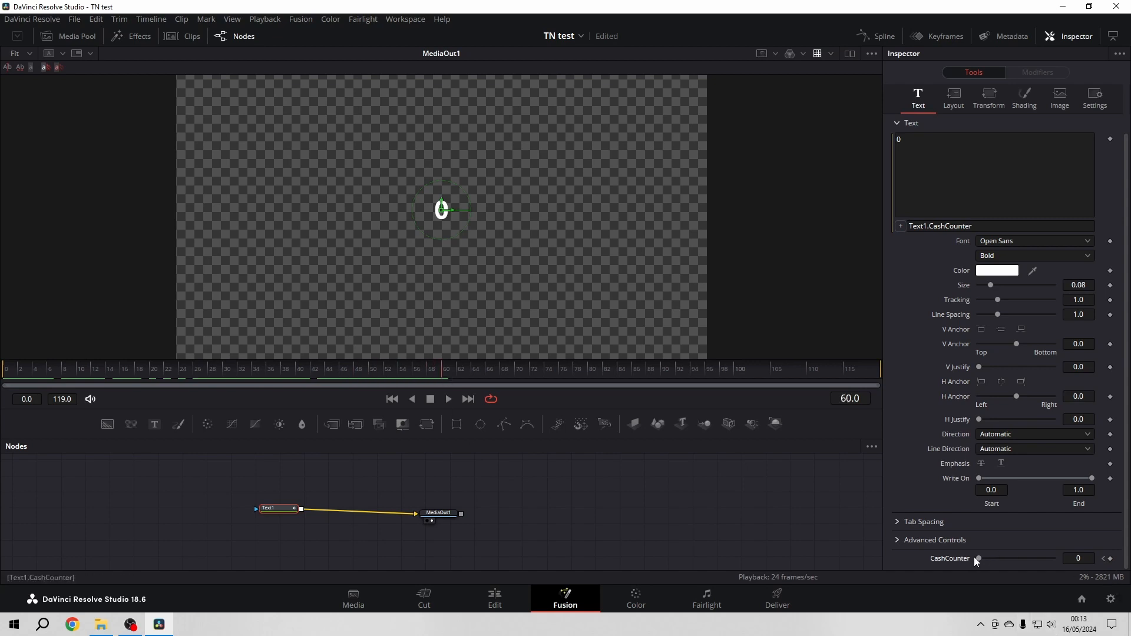
pyautogui.moveTo(978, 557); pyautogui.dragTo(1059, 558)
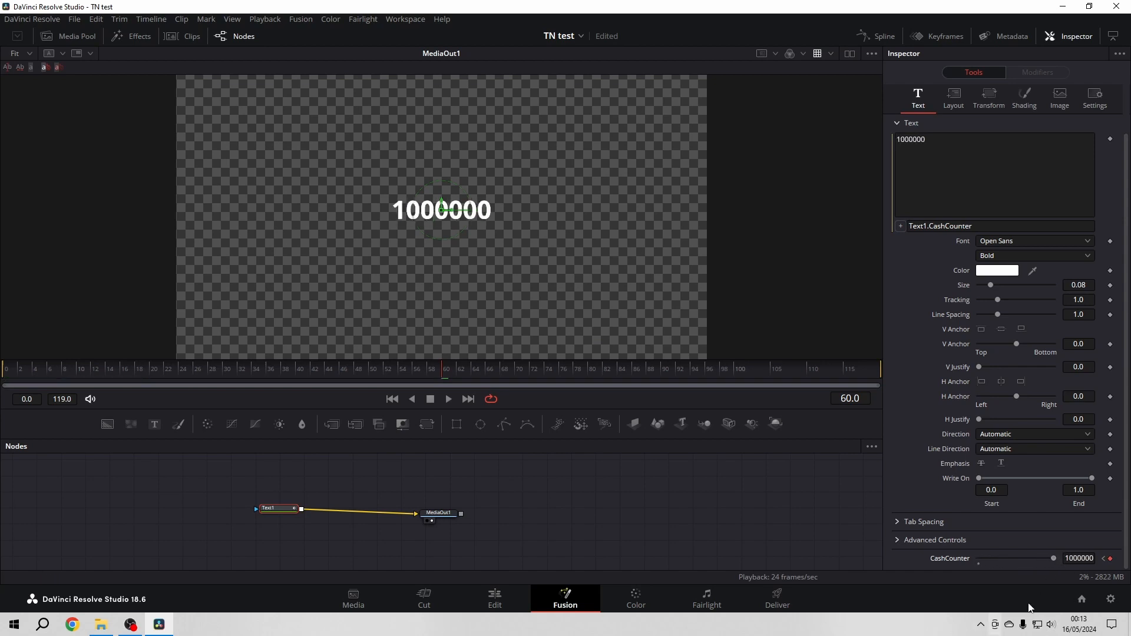
# Step: Play the counter animation from the first frame to check the count-up
pyautogui.click(392, 399)
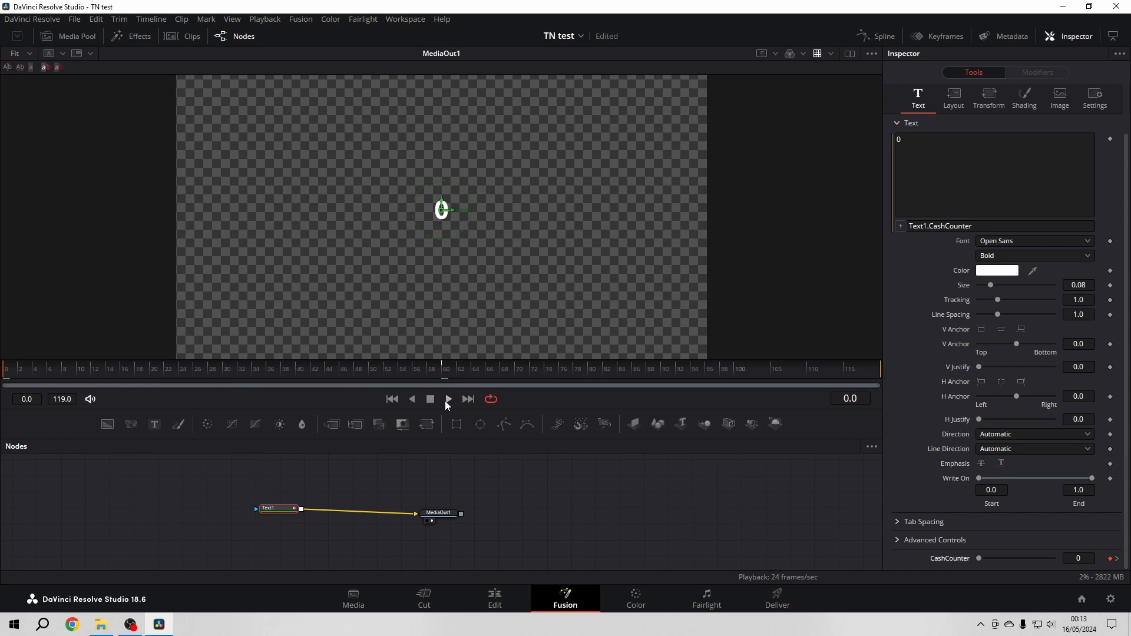
pyautogui.click(449, 400)
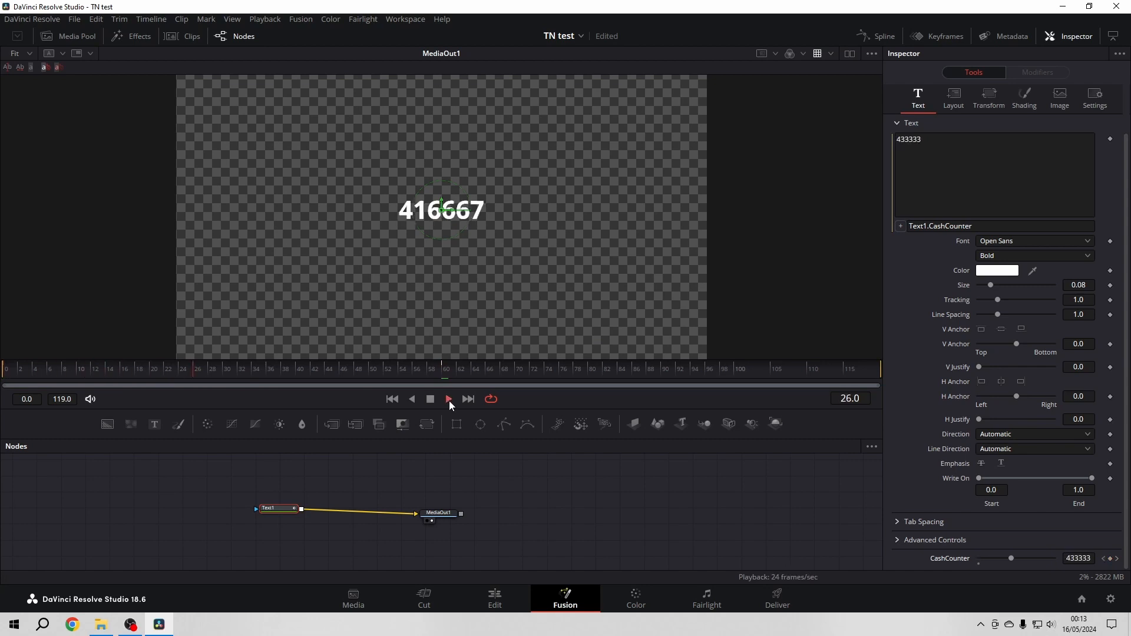
pyautogui.click(430, 398)
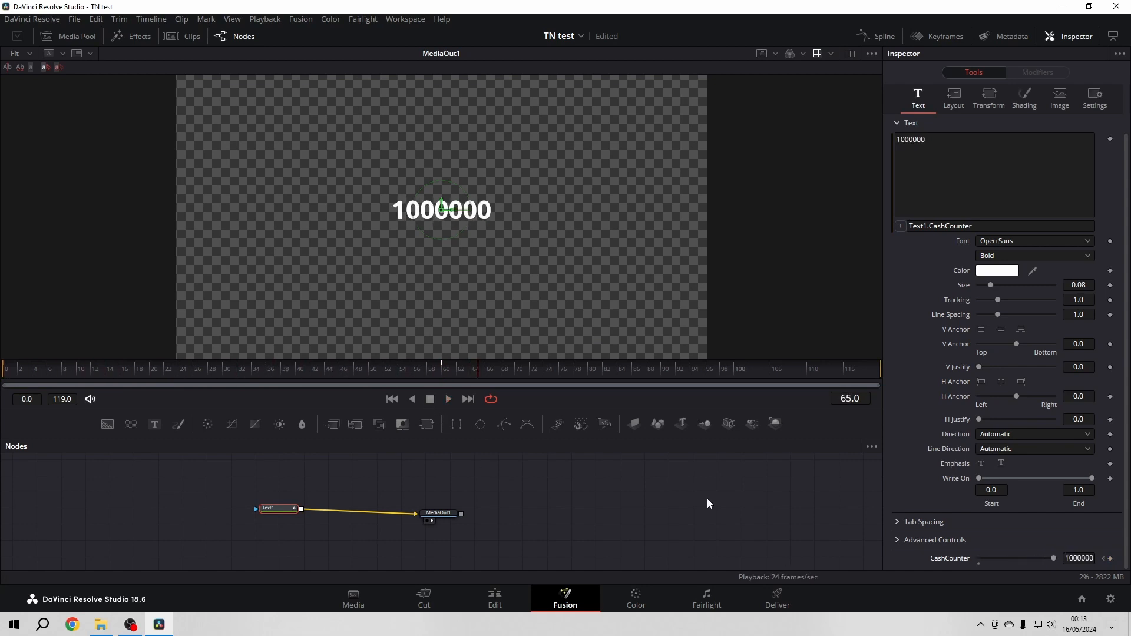
# Step: Prefix the text expression with a euro sign so it reads "€ "..Text1.CashCounter
pyautogui.click(1000, 226)
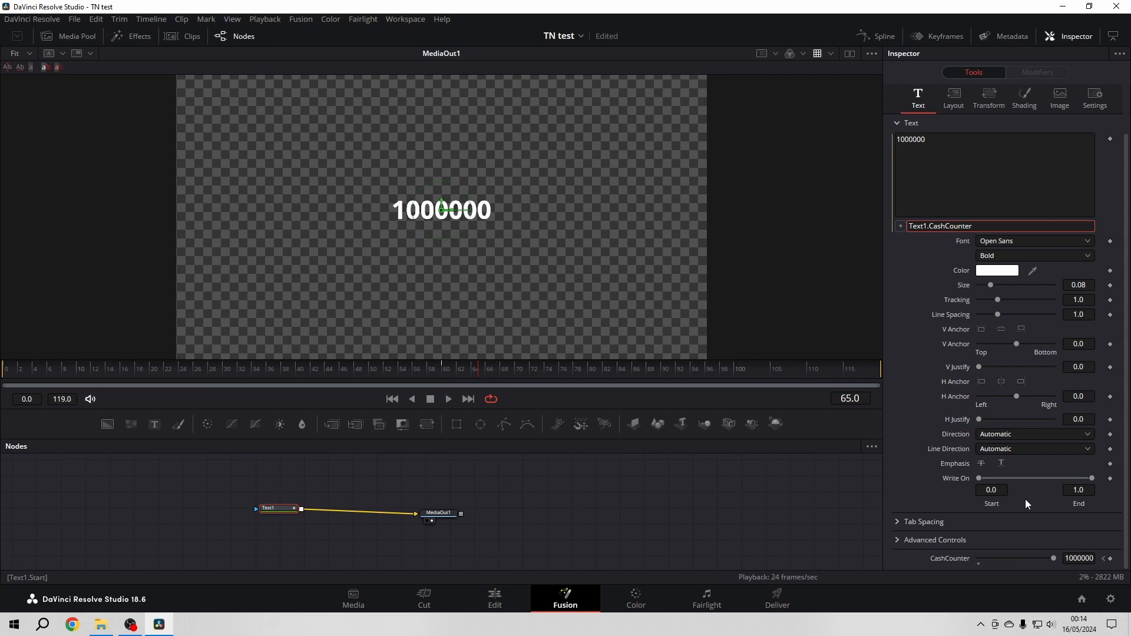
pyautogui.write('"€ "..')
pyautogui.click(1056, 193)
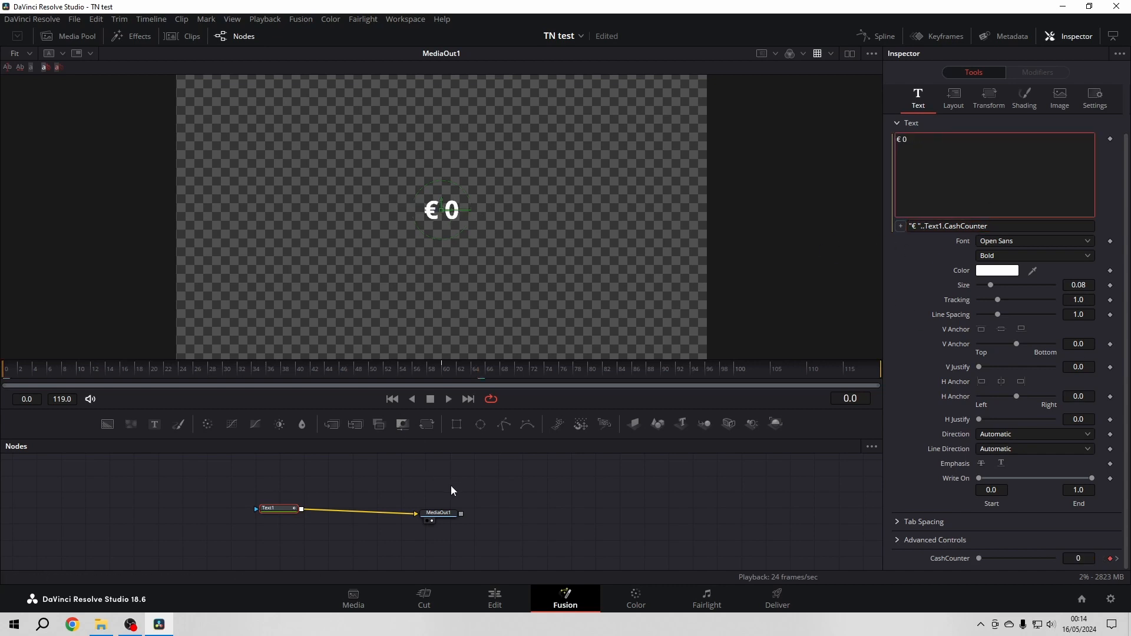
# Step: Play back the counter with its euro prefix and park the playhead on frame 39
pyautogui.click(448, 400)
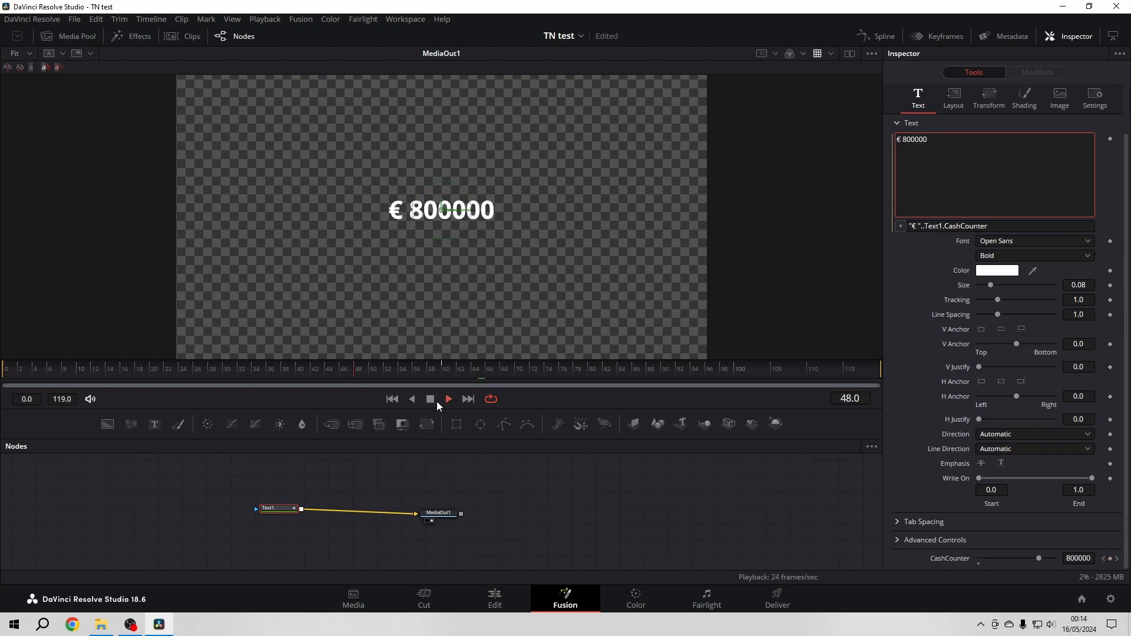
pyautogui.click(430, 399)
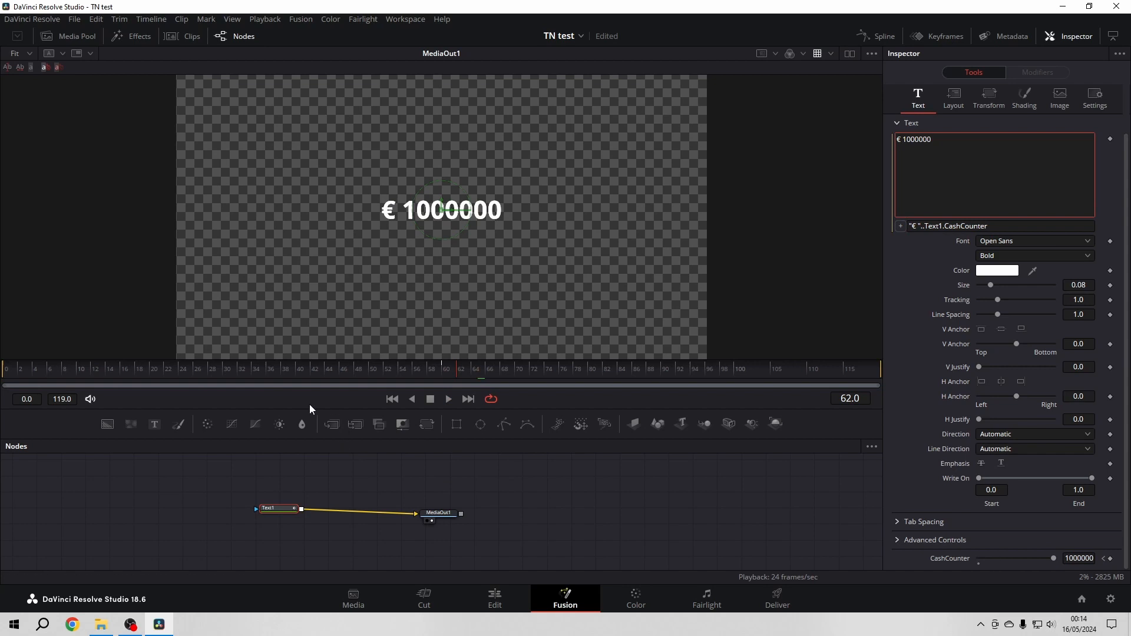
pyautogui.click(293, 372)
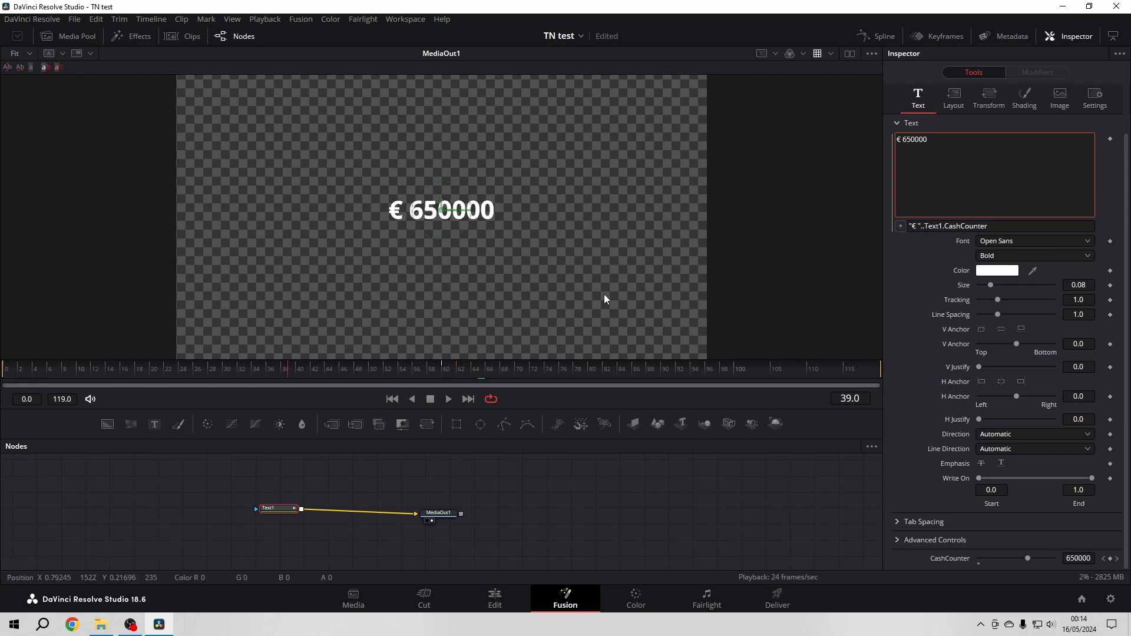
# Step: Move Text1 farther from MediaOut1 and set its text to size 0.2 in Noto Serif Armenian
pyautogui.moveTo(291, 512); pyautogui.dragTo(223, 513)
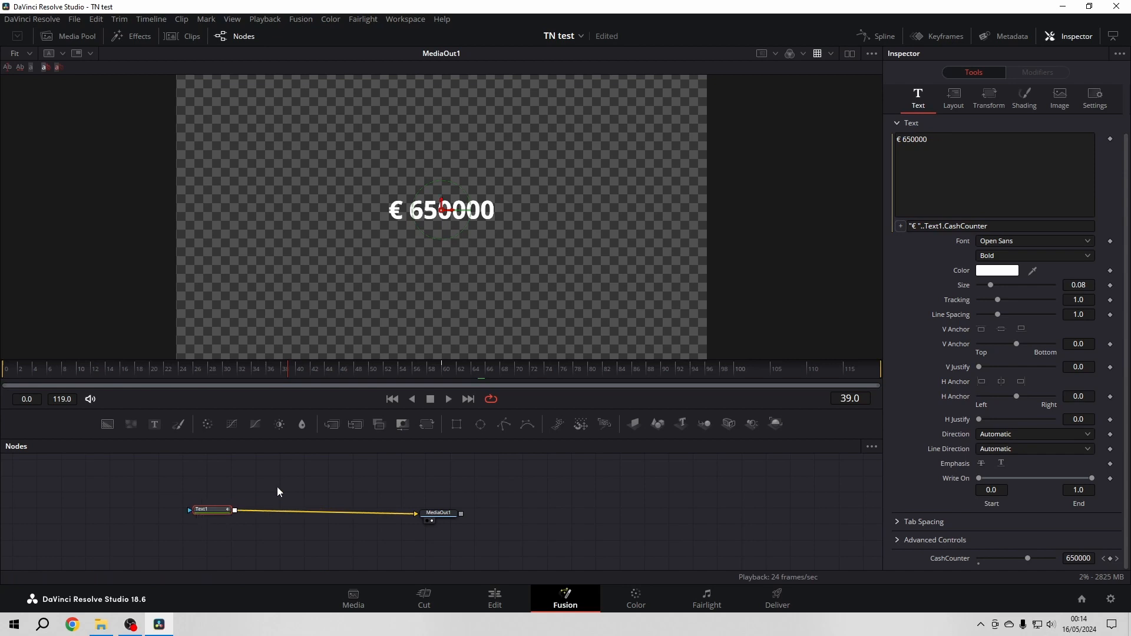
pyautogui.moveTo(991, 286); pyautogui.dragTo(1007, 285)
pyautogui.click(1033, 241)
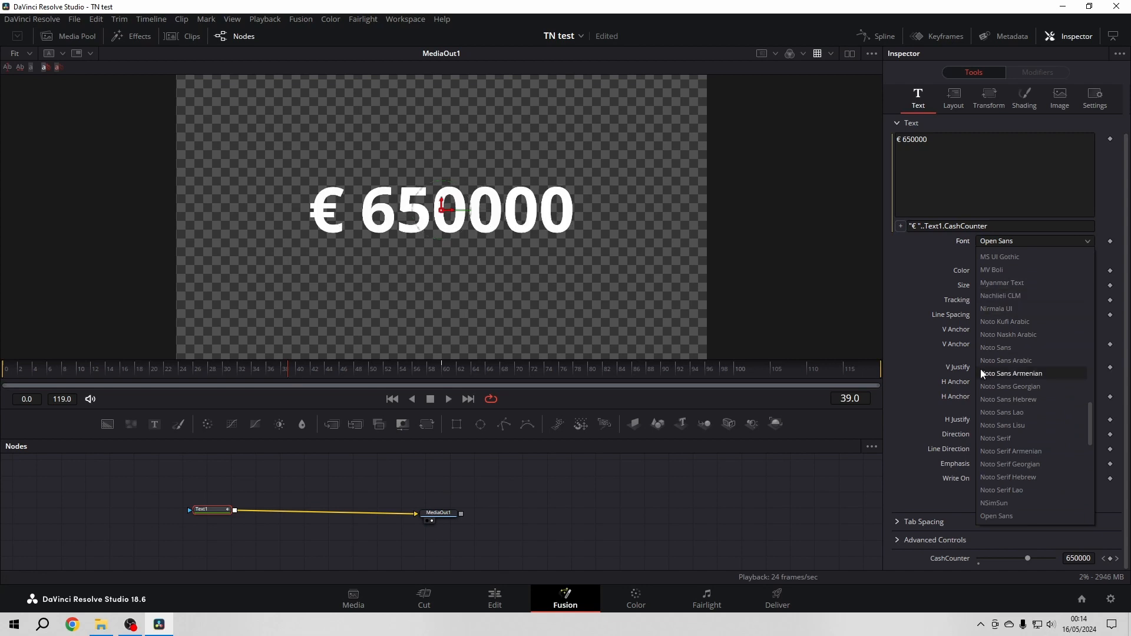
pyautogui.click(1005, 452)
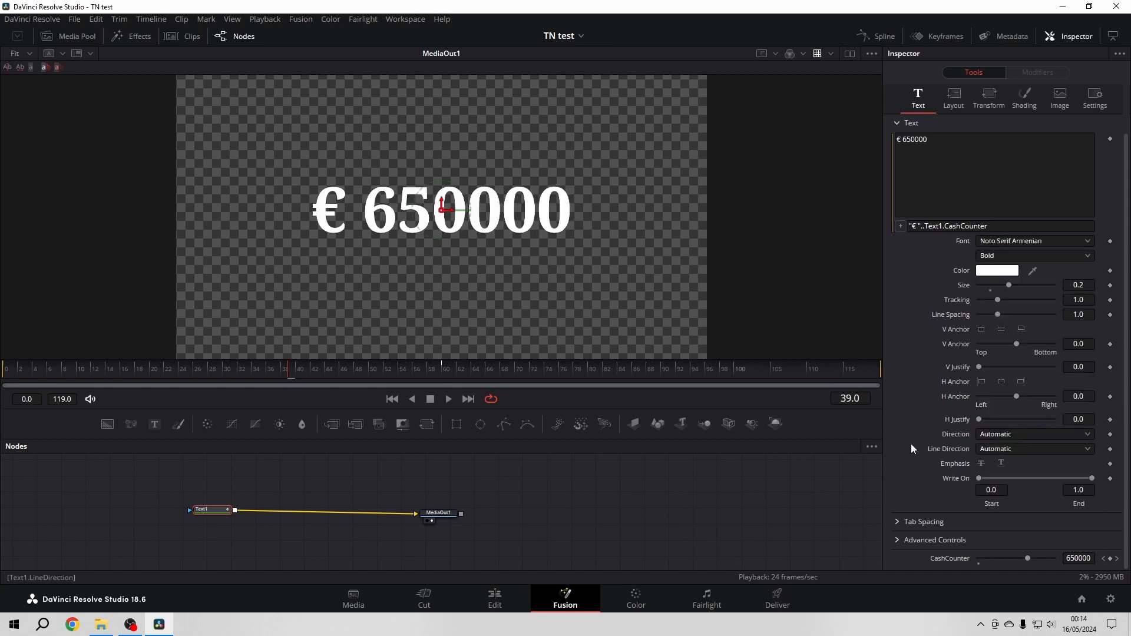
# Step: Color the counter text yellow and enable its Red Outline shading element
pyautogui.click(997, 270)
pyautogui.click(671, 226)
pyautogui.click(672, 418)
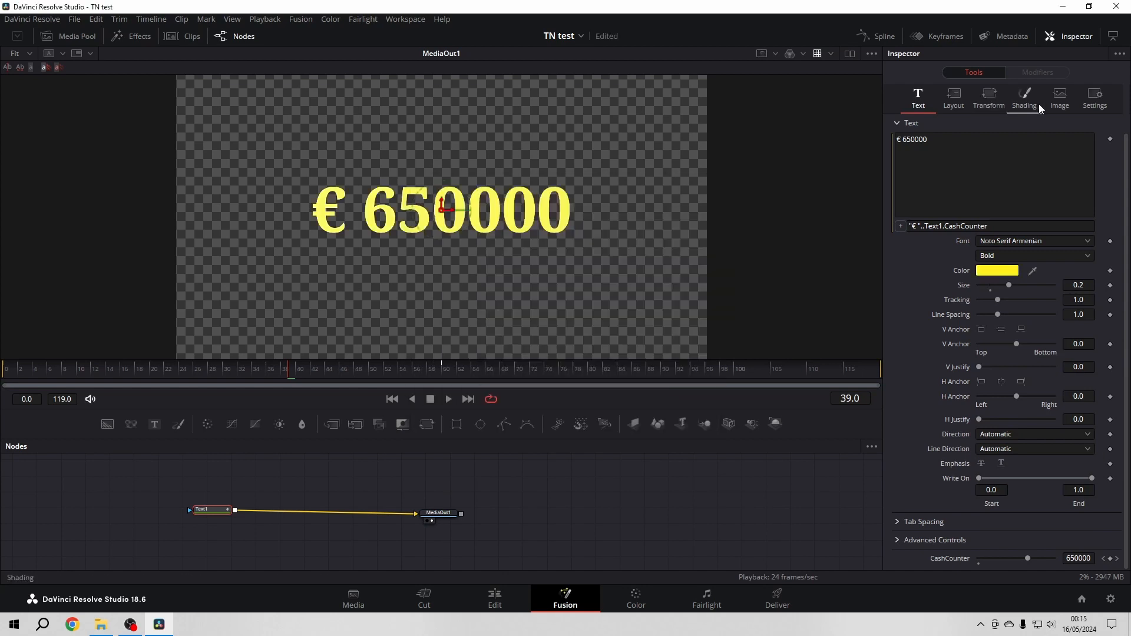
pyautogui.click(1025, 97)
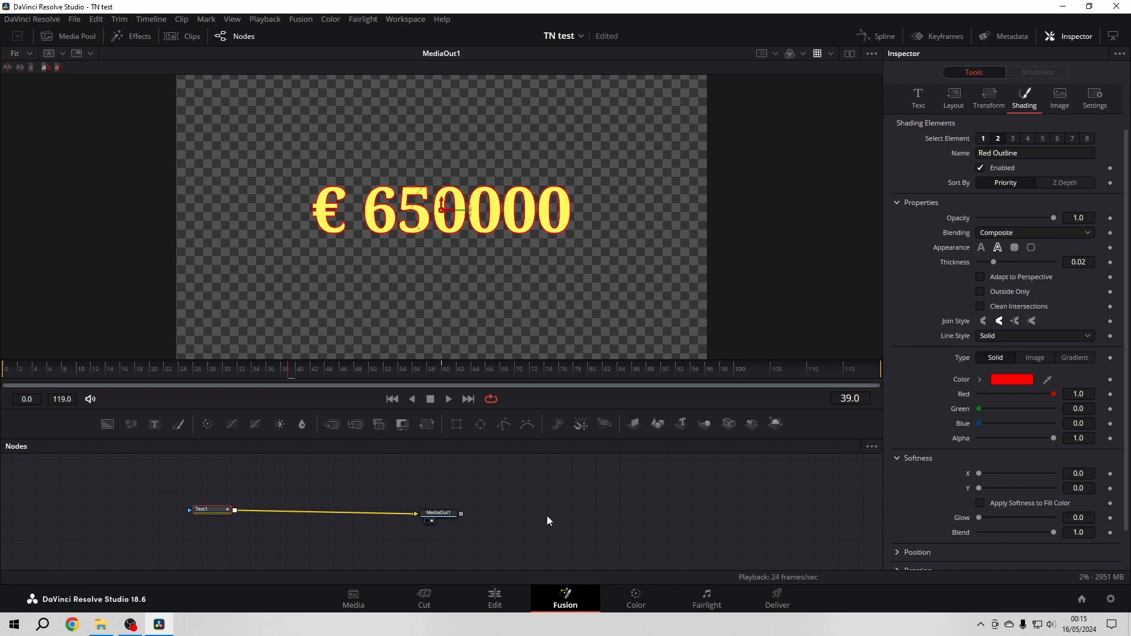
# Step: Insert a Drop Shadow node between Text1 and MediaOut1
pyautogui.hotkey('shift', 'space')
pyautogui.write('Text+')
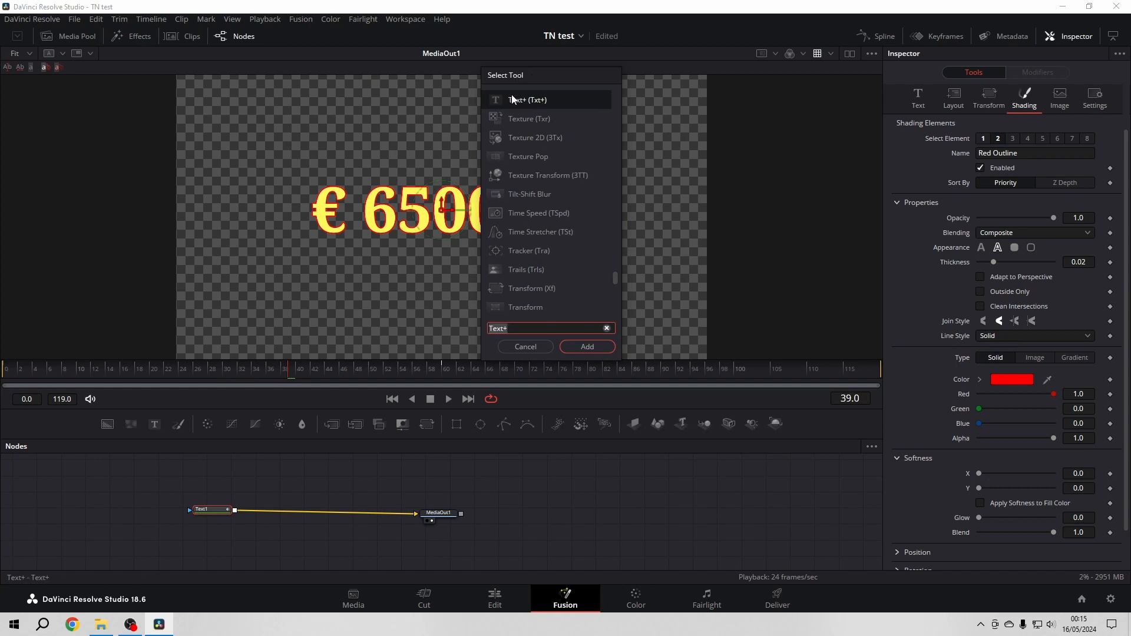
pyautogui.press('BackSpace')
pyautogui.press('BackSpace')
pyautogui.press('BackSpace')
pyautogui.press('BackSpace')
pyautogui.press('BackSpace')
pyautogui.write('dr')
pyautogui.click(522, 138)
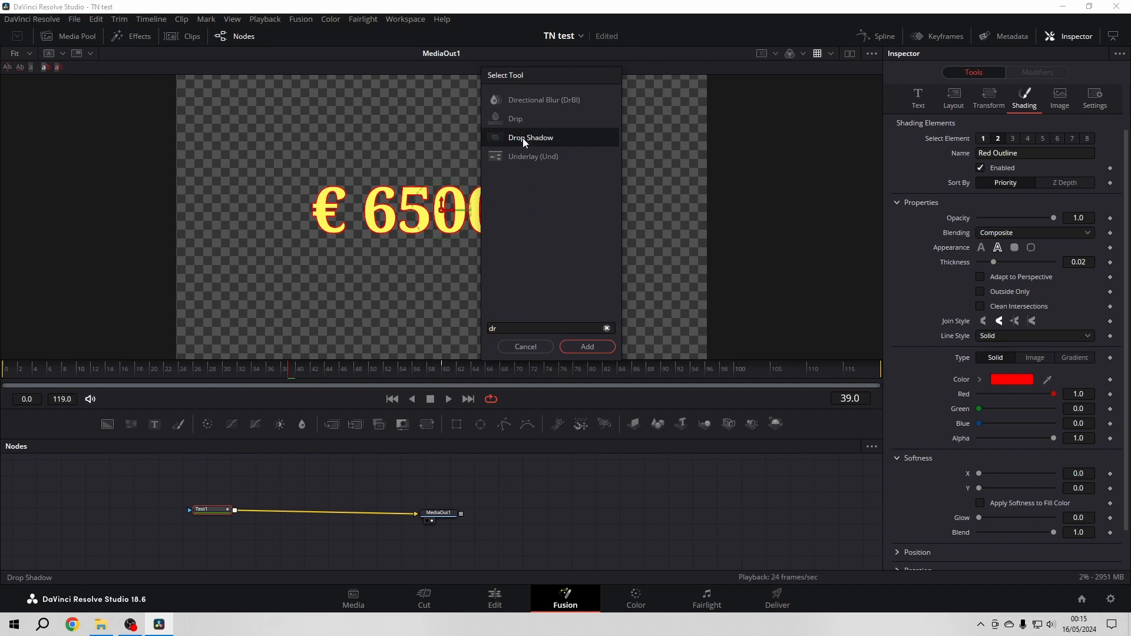
pyautogui.click(604, 350)
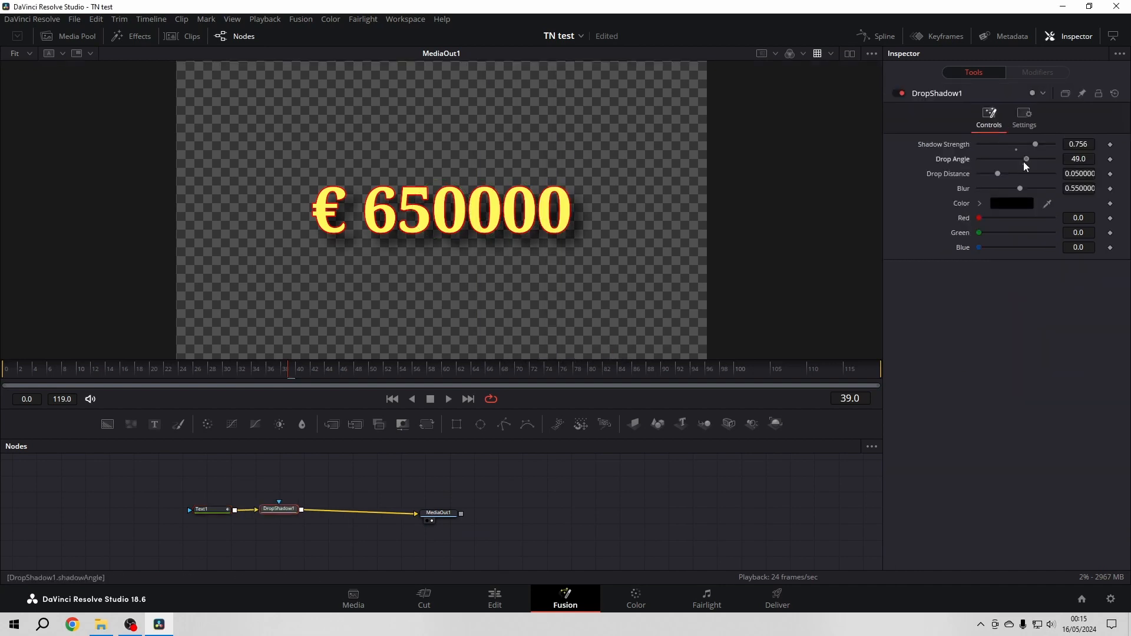
# Step: Set the shadow's drop distance to 0.0583 and blur to 0.449, and space DropShadow1 and MediaOut1 farther from Text1
pyautogui.moveTo(996, 175); pyautogui.dragTo(1015, 189)
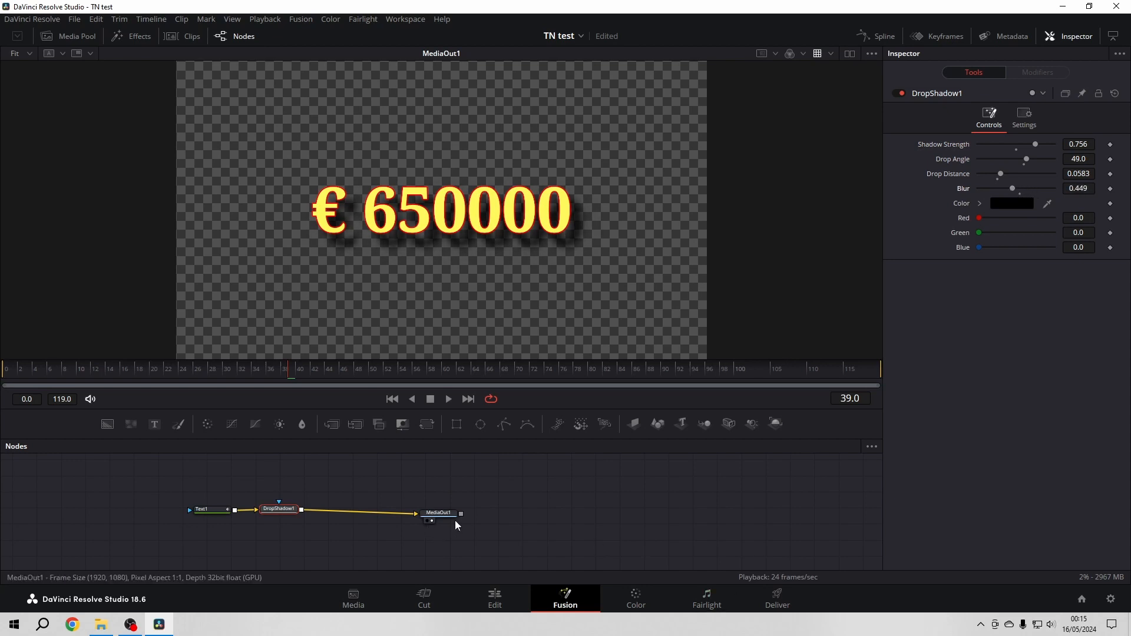
pyautogui.moveTo(450, 517); pyautogui.dragTo(486, 512)
pyautogui.moveTo(291, 508); pyautogui.dragTo(377, 515)
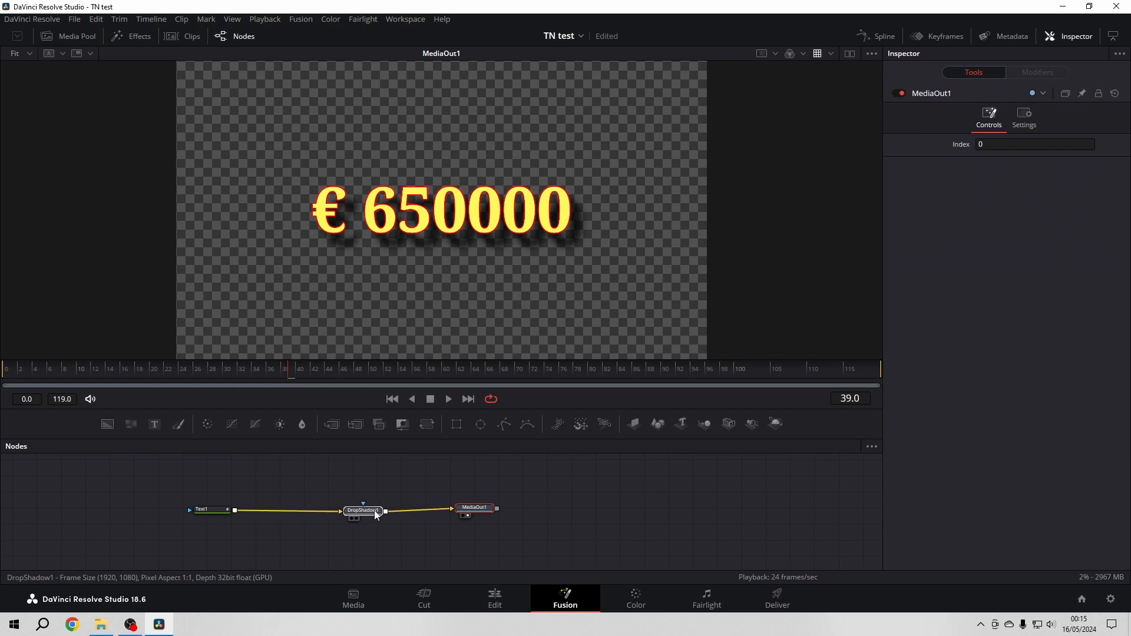
# Step: Insert a Glow node between Text1 and DropShadow1 with glow size 22.8 and glow 0.079
pyautogui.click(210, 514)
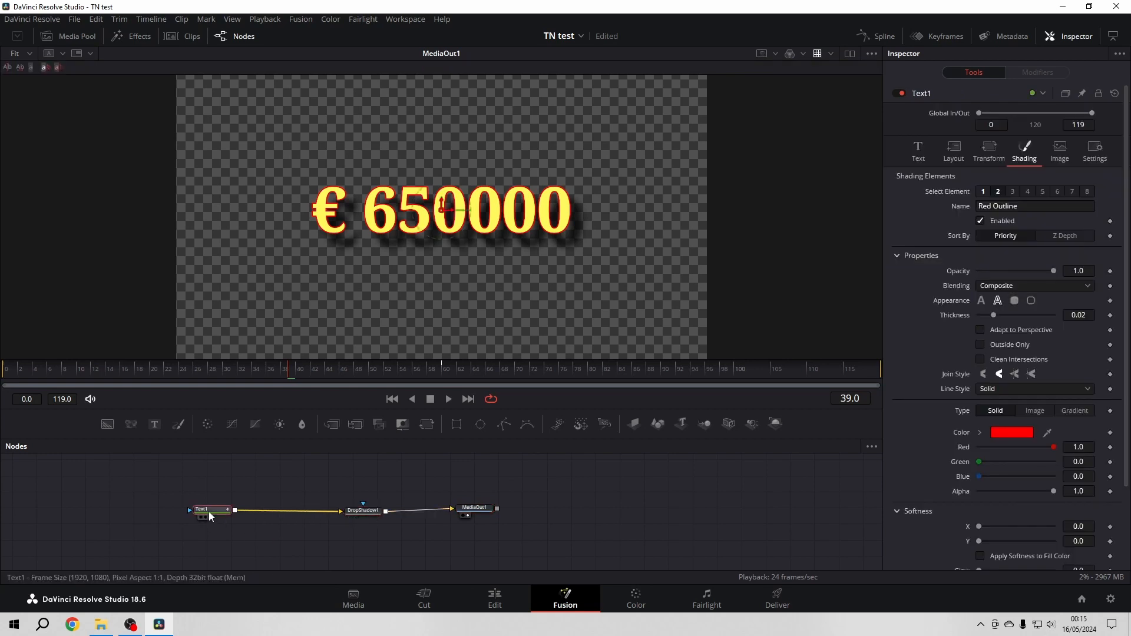
pyautogui.hotkey('shift', 'space')
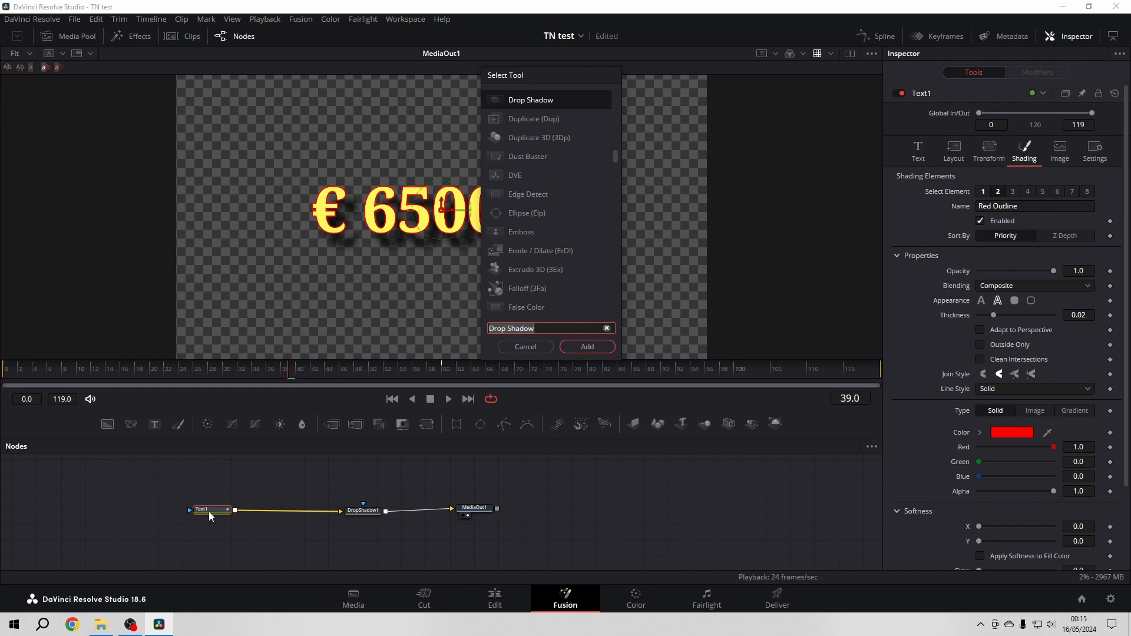
pyautogui.write('glow')
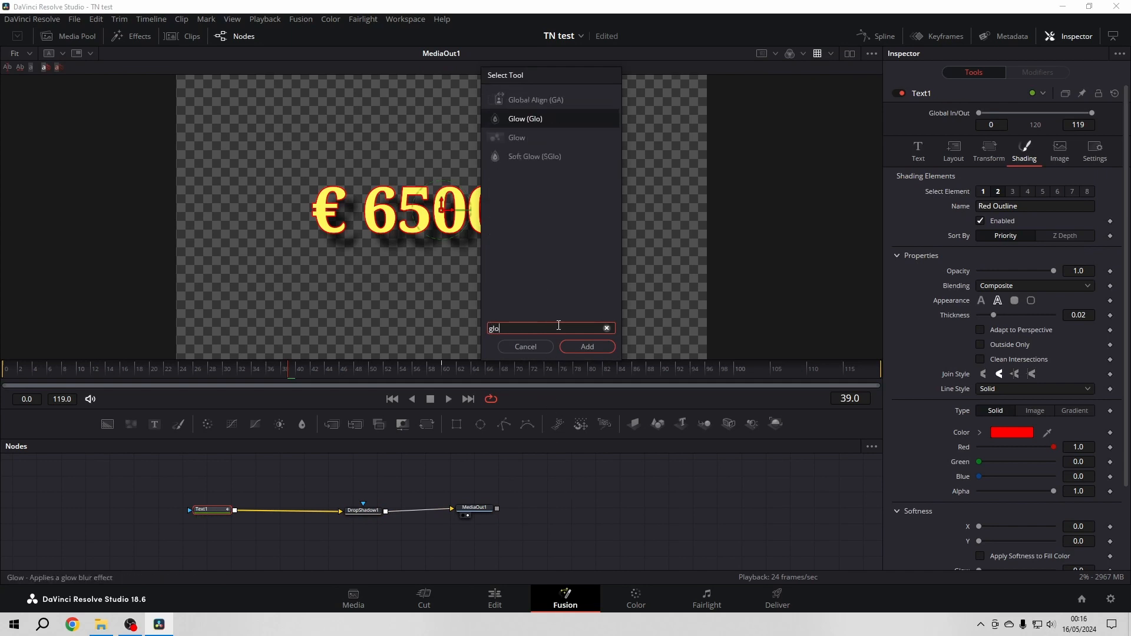
pyautogui.click(588, 347)
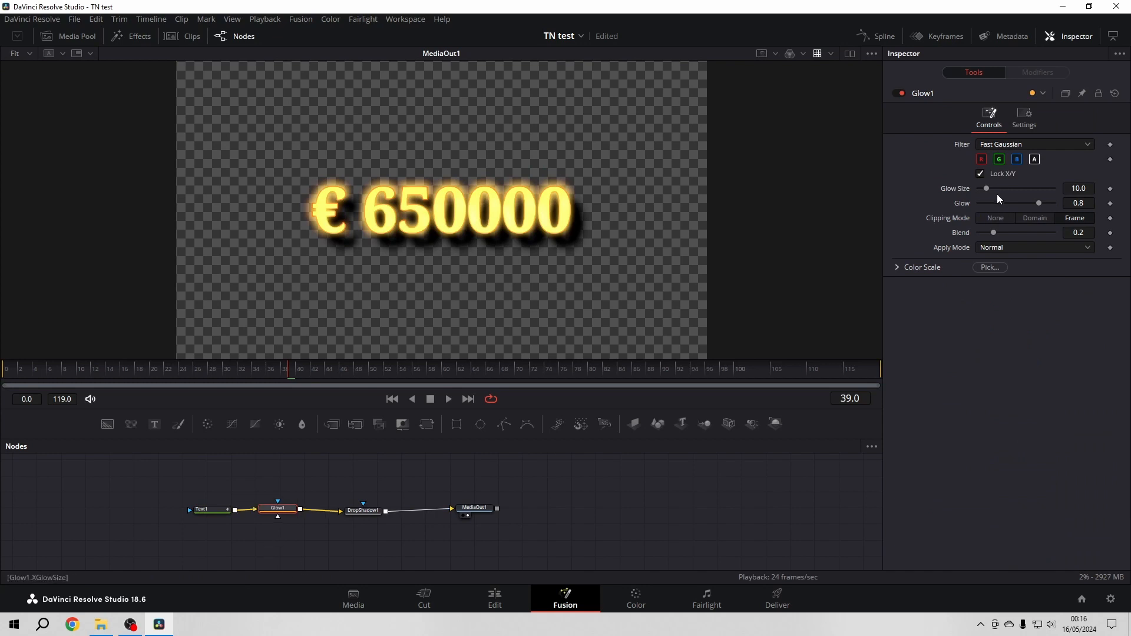
pyautogui.moveTo(987, 189); pyautogui.dragTo(997, 188)
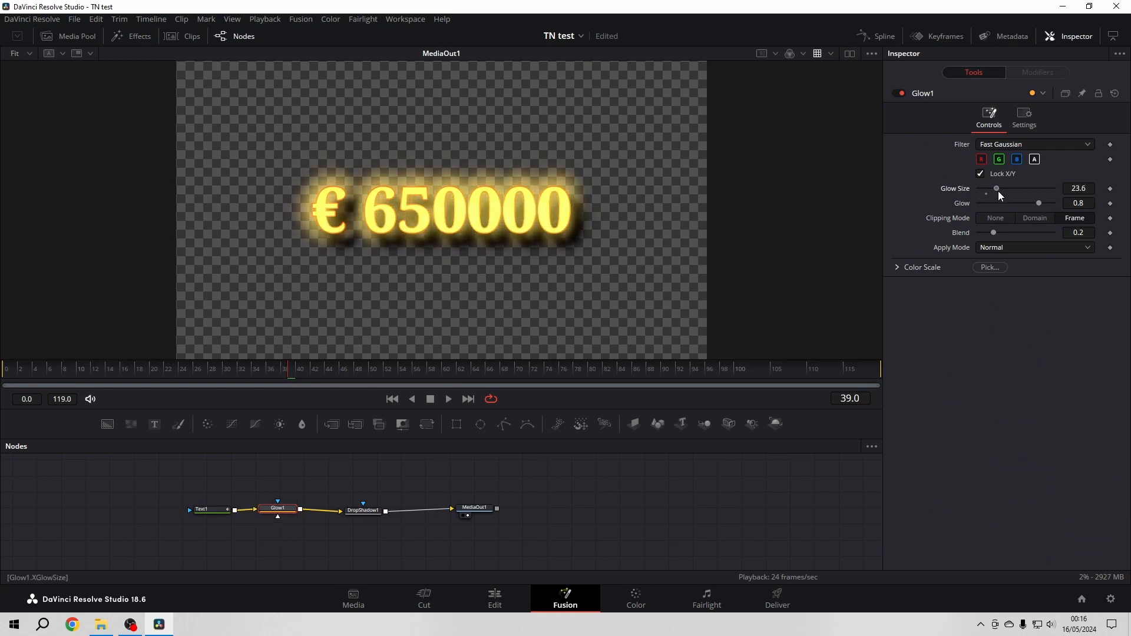
pyautogui.click(984, 202)
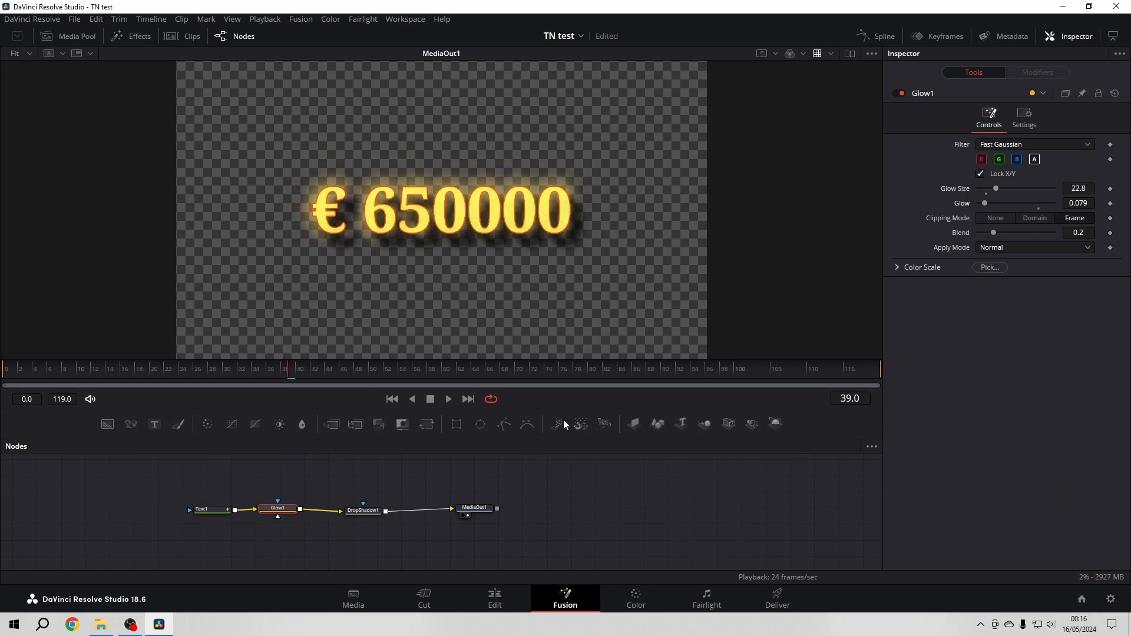
# Step: Play the finished counter over the boat clip full screen from the timeline's start on the Edit page, and return to the normal view
pyautogui.click(494, 600)
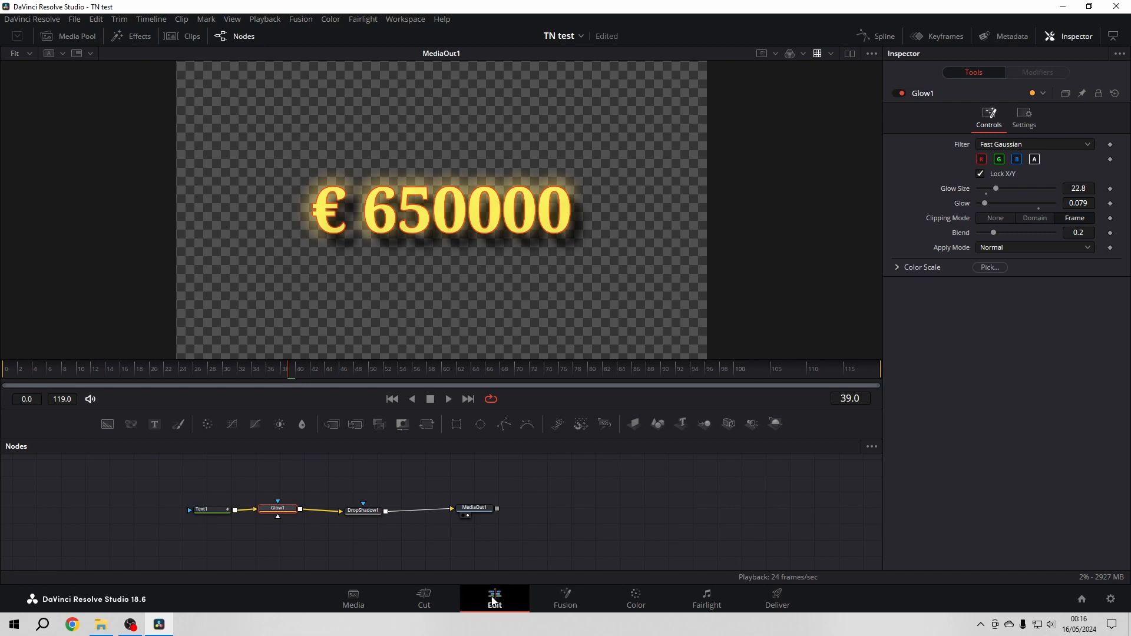
pyautogui.press('Home')
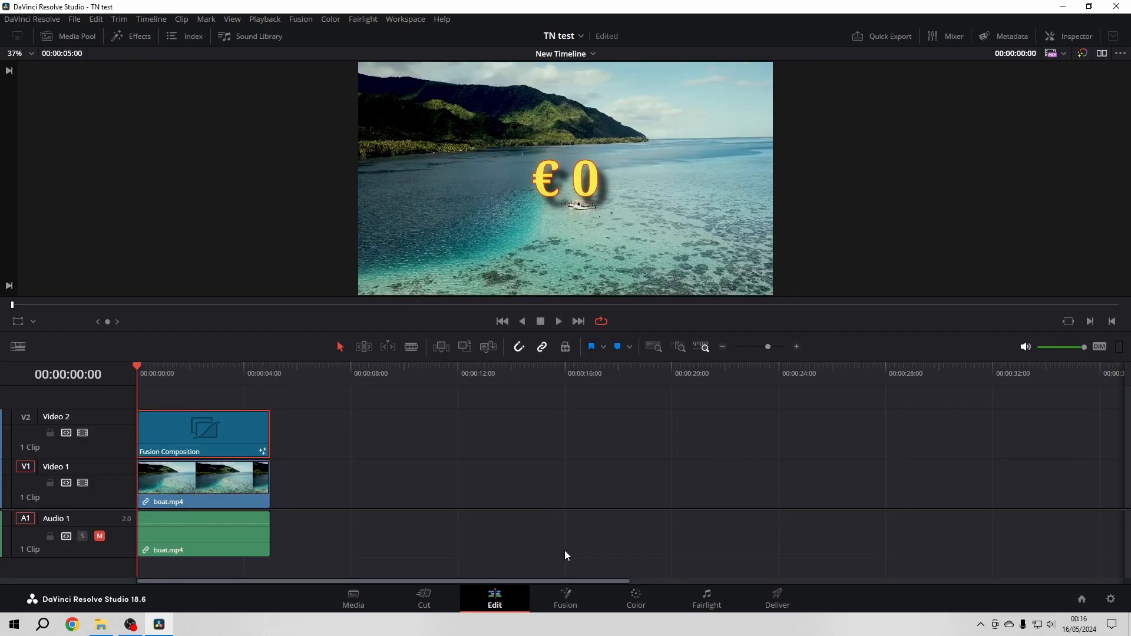
pyautogui.hotkey('ctrl', 'f')
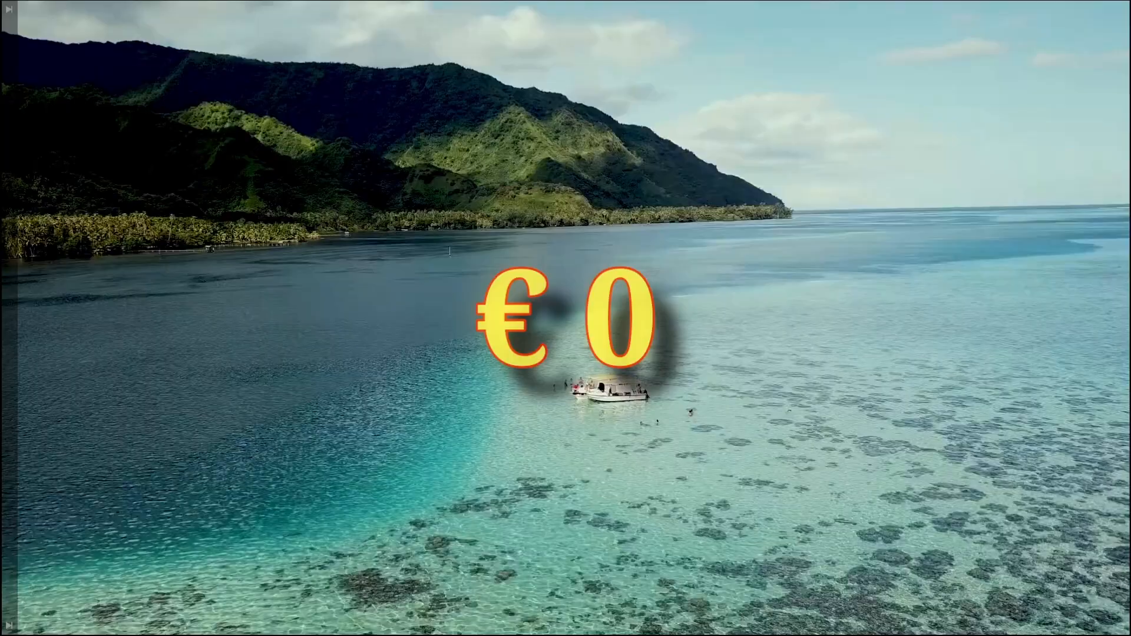
pyautogui.press('space')
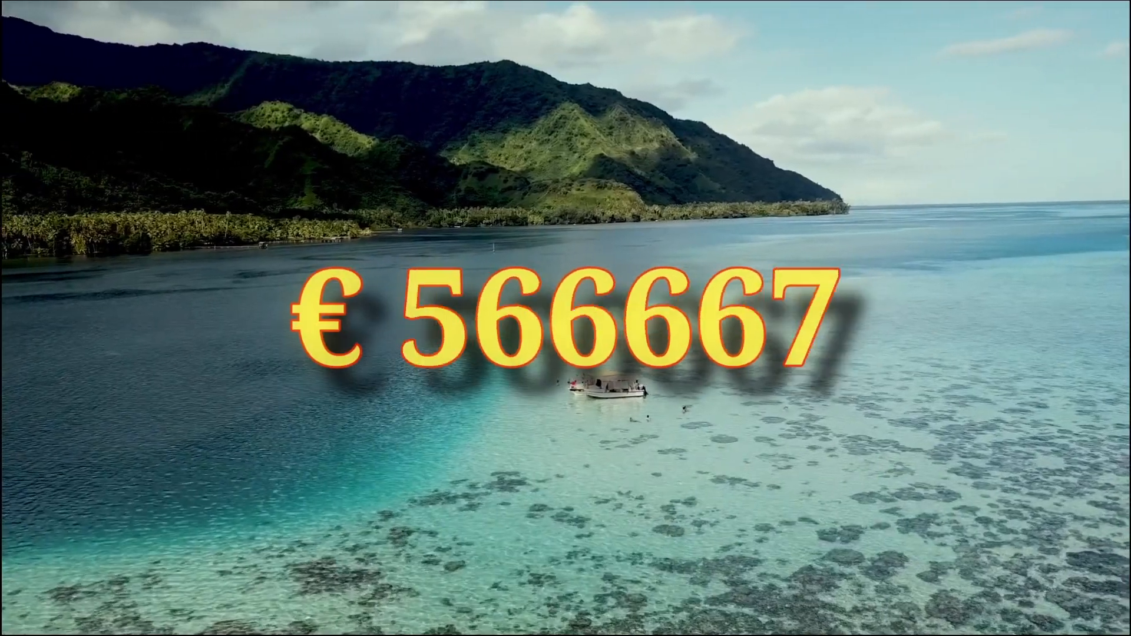
pyautogui.press('Escape')
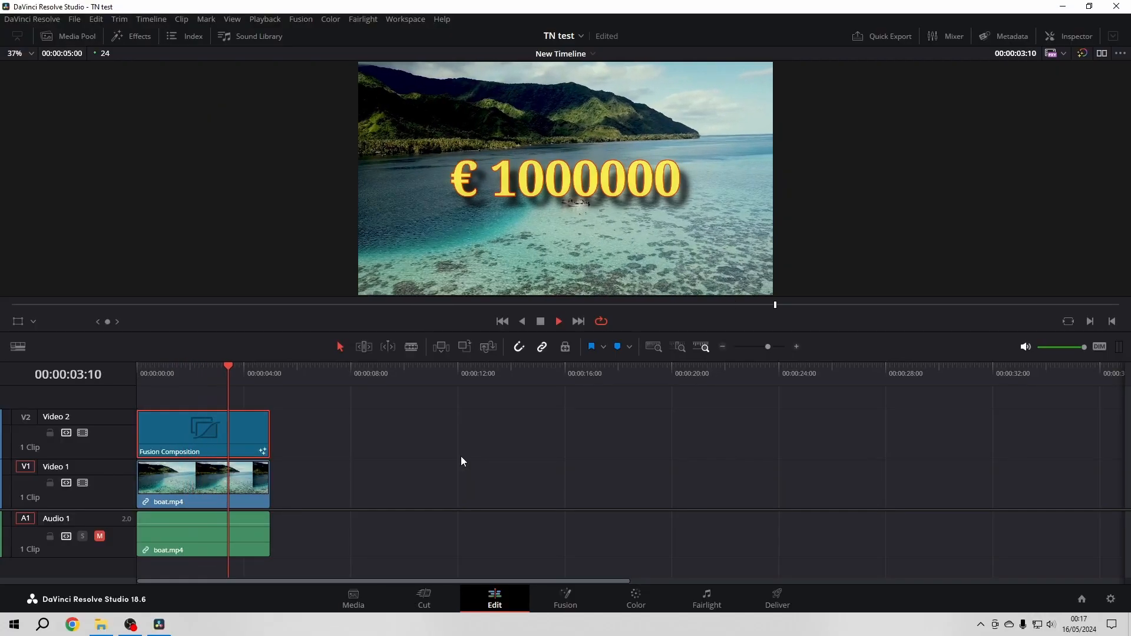